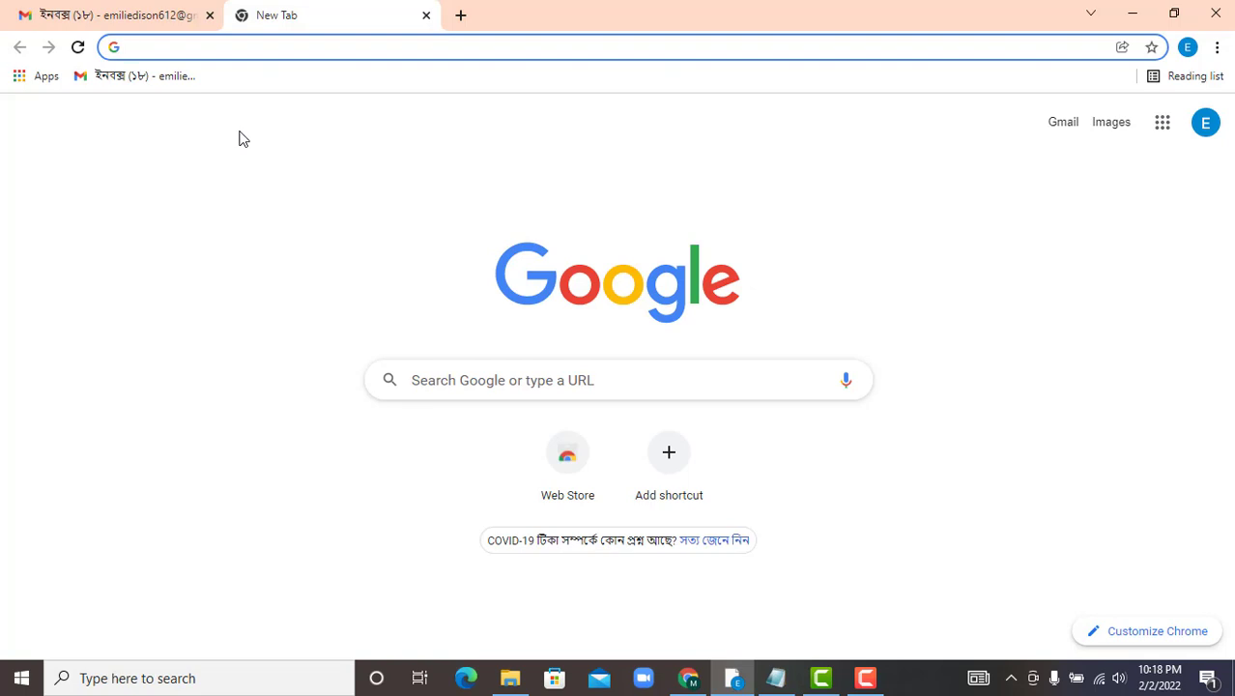
- Open the Google Ads website at ads.google.com
type("ads.")
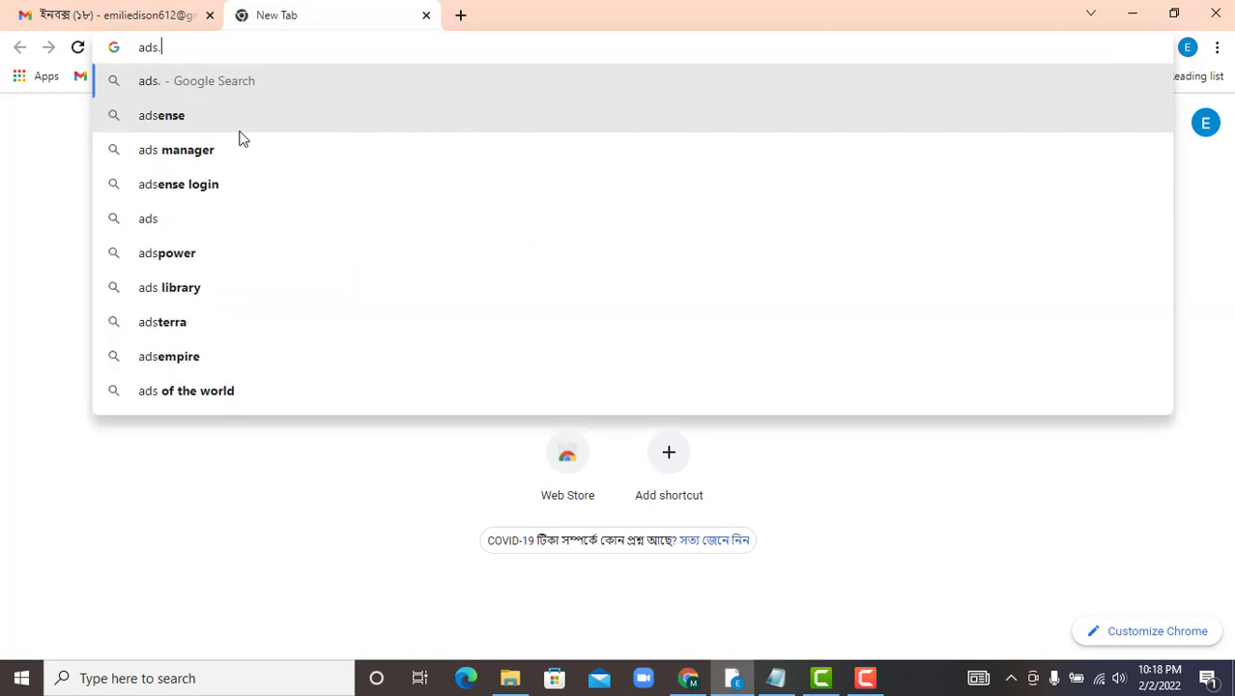
type("goog")
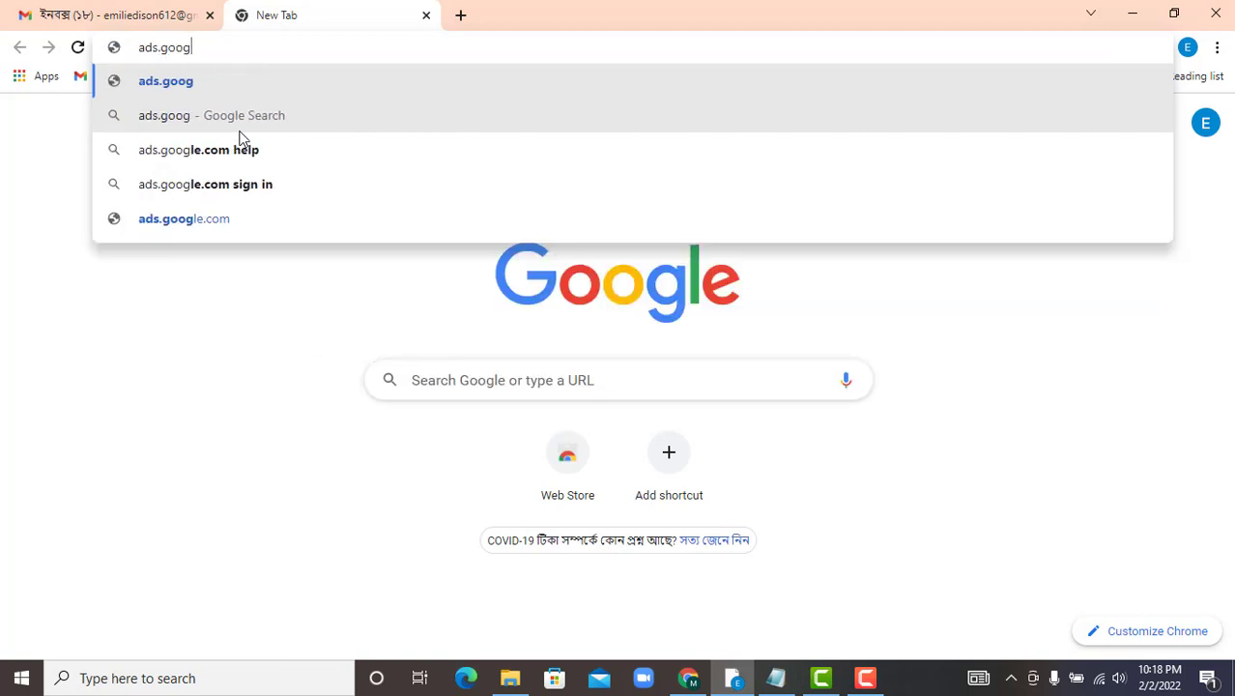
type("le")
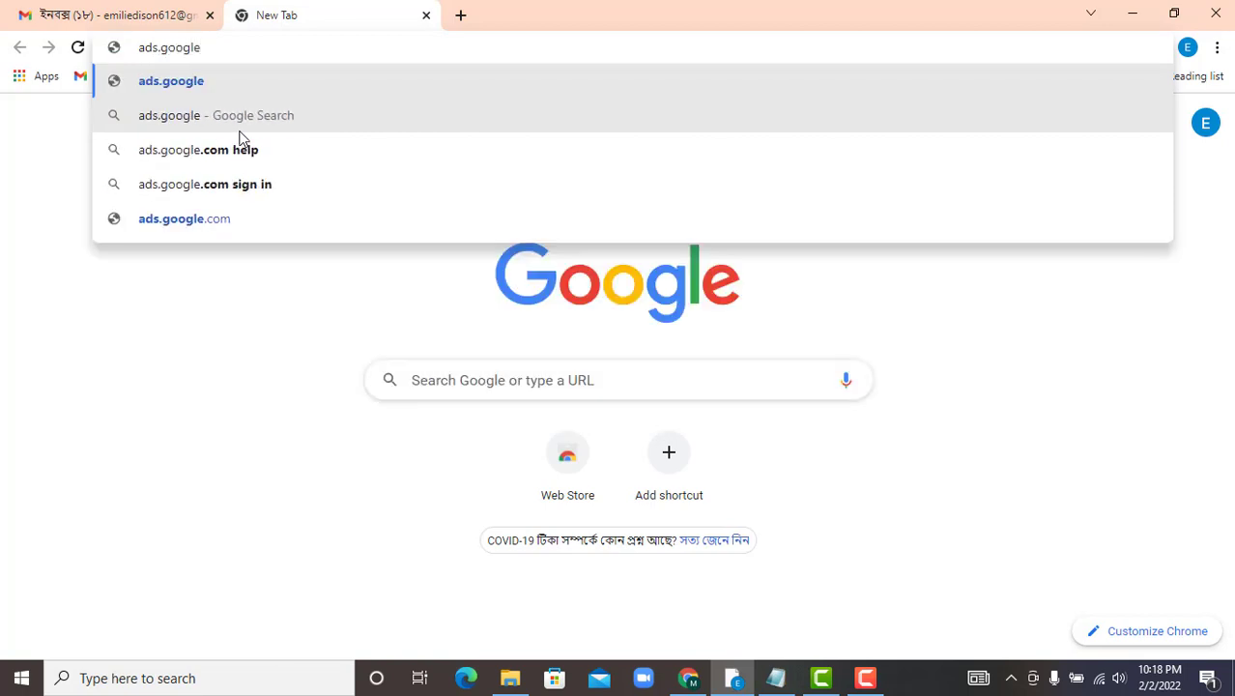
type(".com")
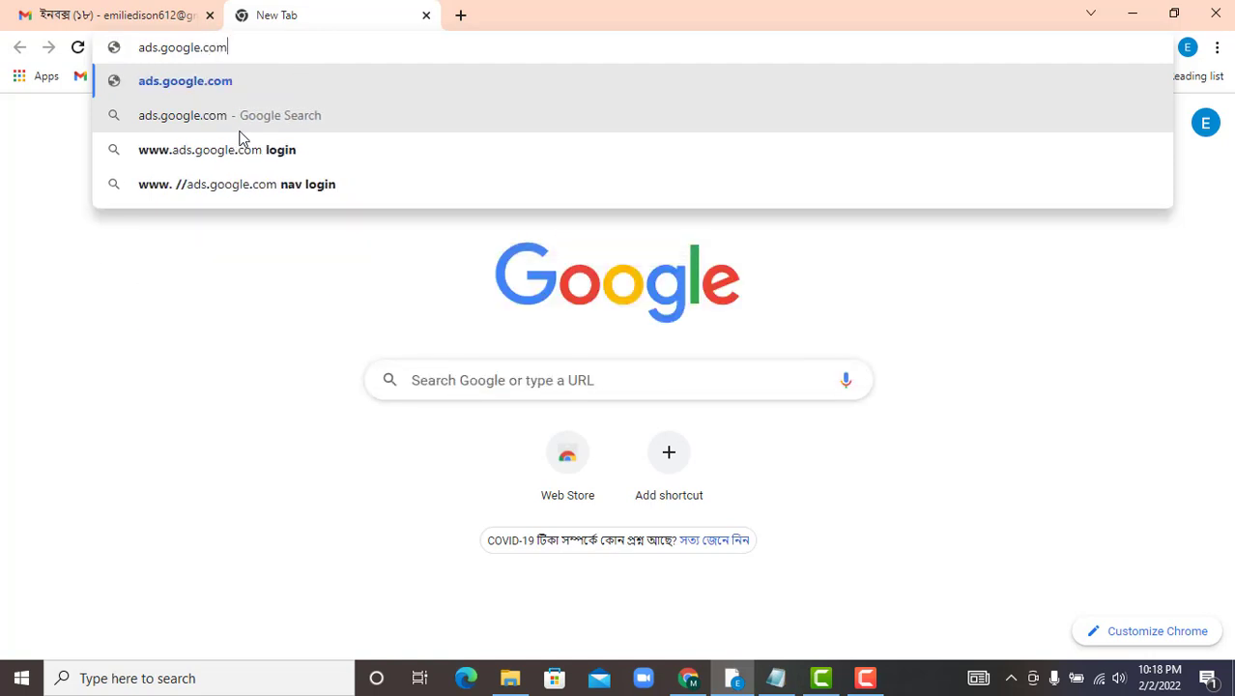
key("Return")
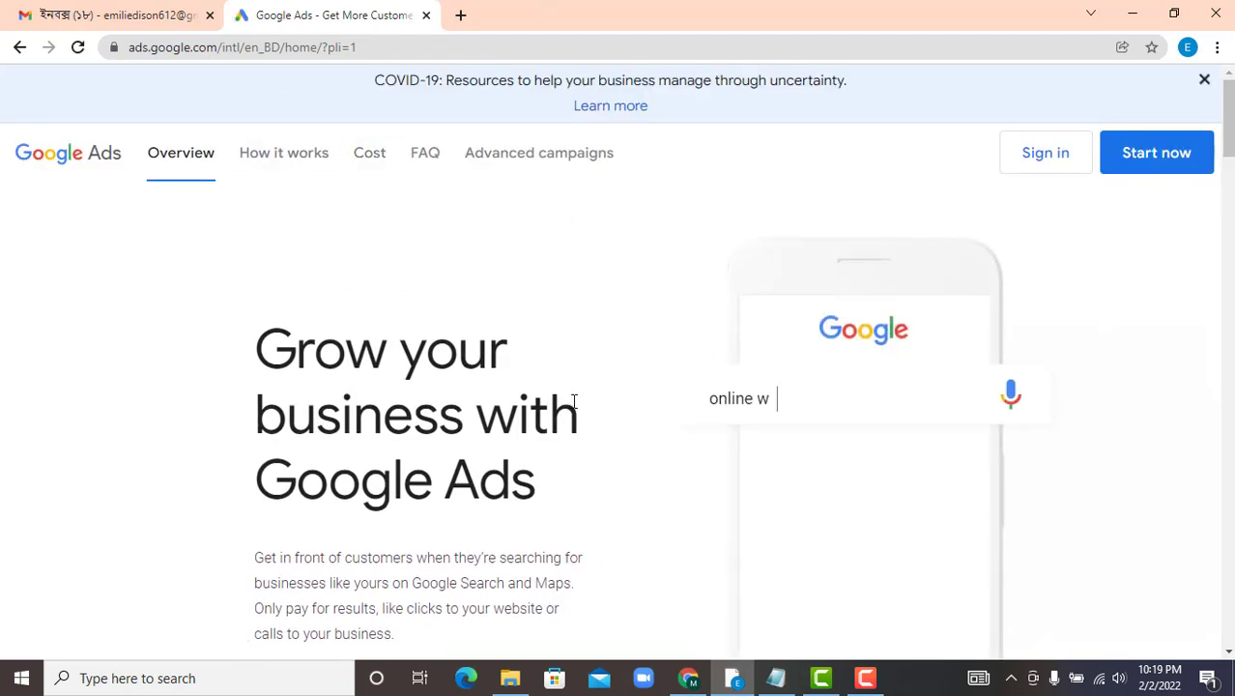
- Start with Google Ads from its homepage and enter the existing ads account
scroll(500, 301, "down", 3)
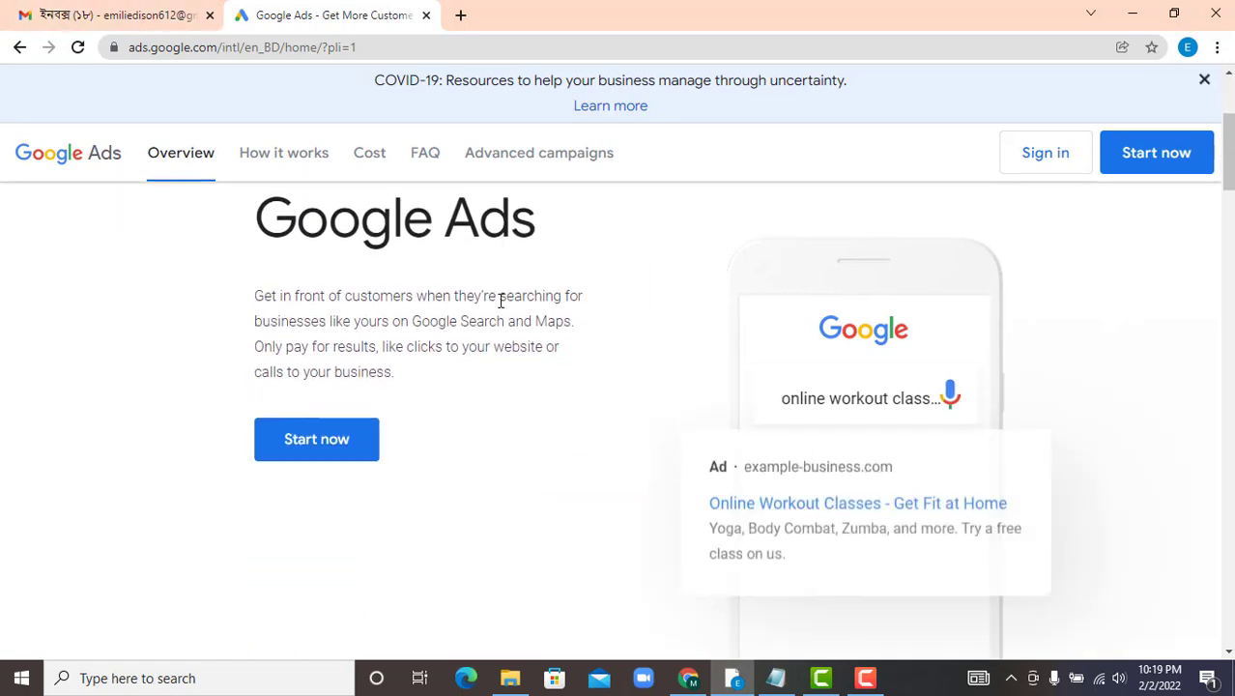
scroll(664, 279, "up", 3)
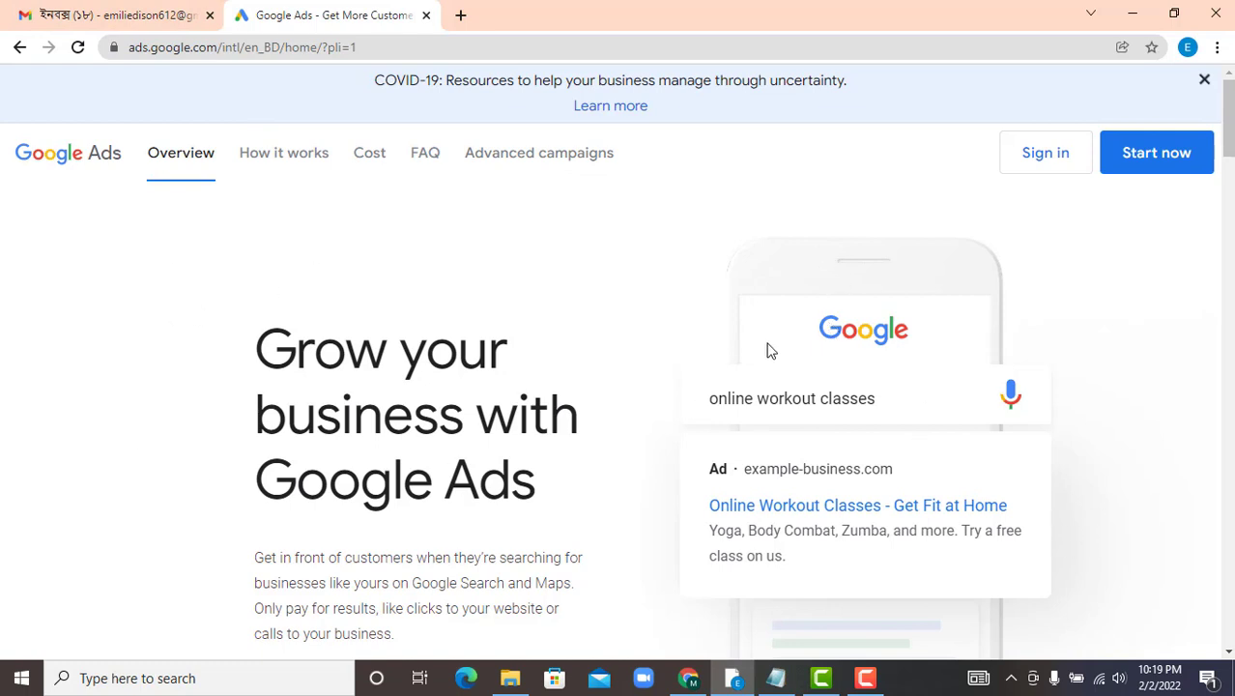
left_click(1150, 161)
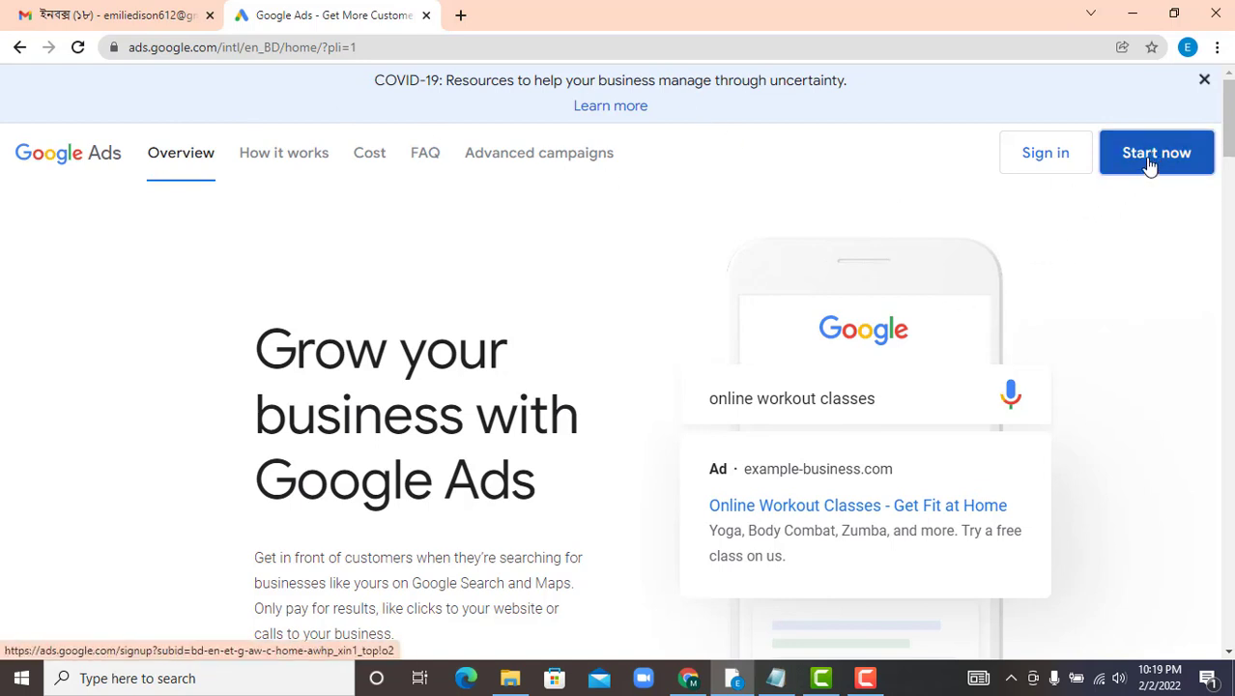
scroll(558, 304, "down", 5)
left_click(331, 339)
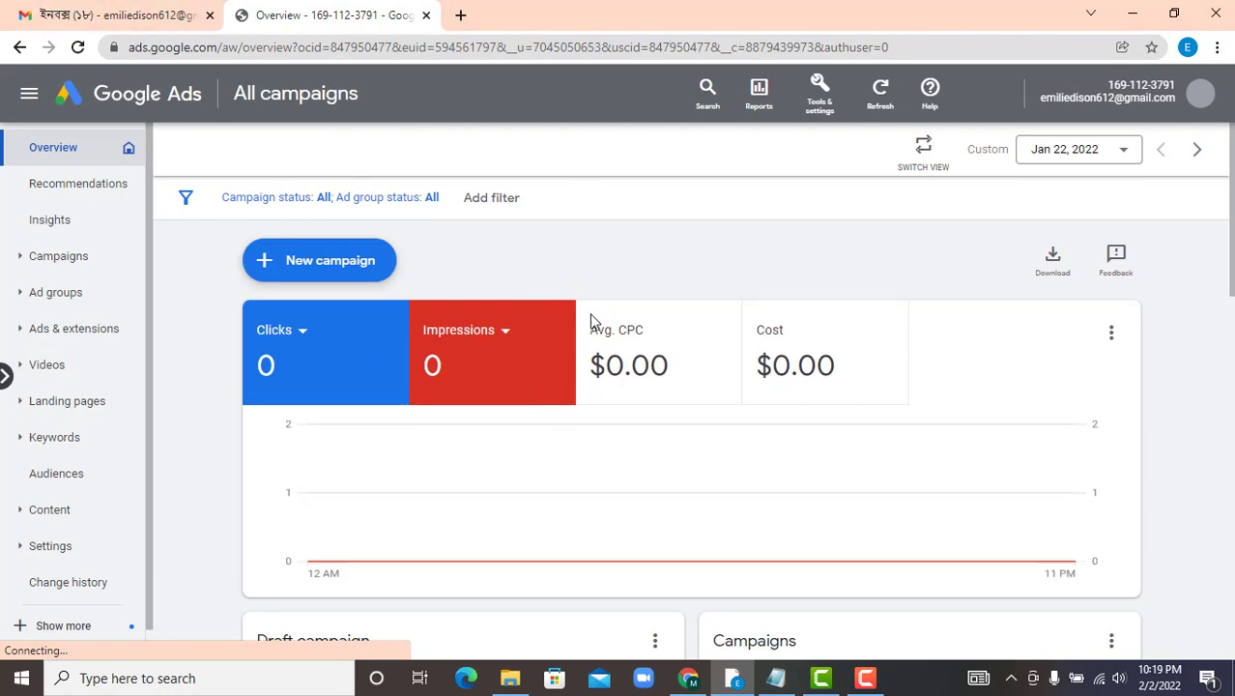
- Create a new Google Ads account under the signed-in Google profile and confirm its creation
scroll(855, 149, "down", 5)
scroll(624, 286, "up", 2)
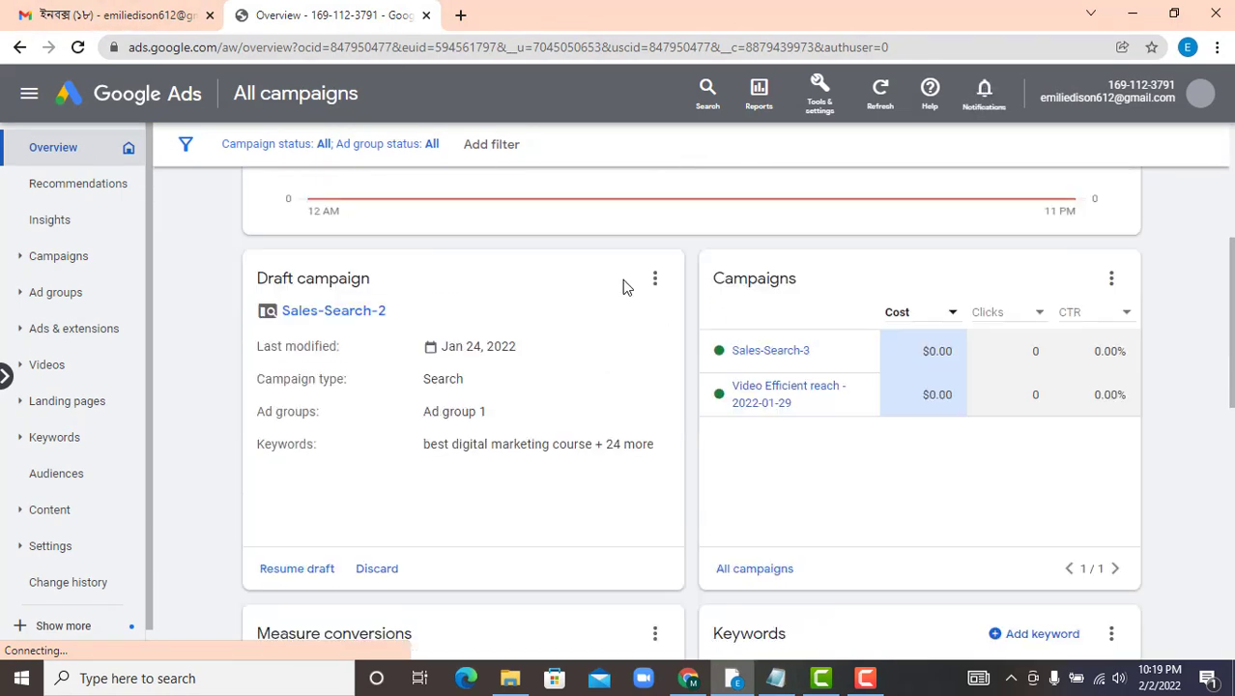
scroll(676, 287, "down", 4)
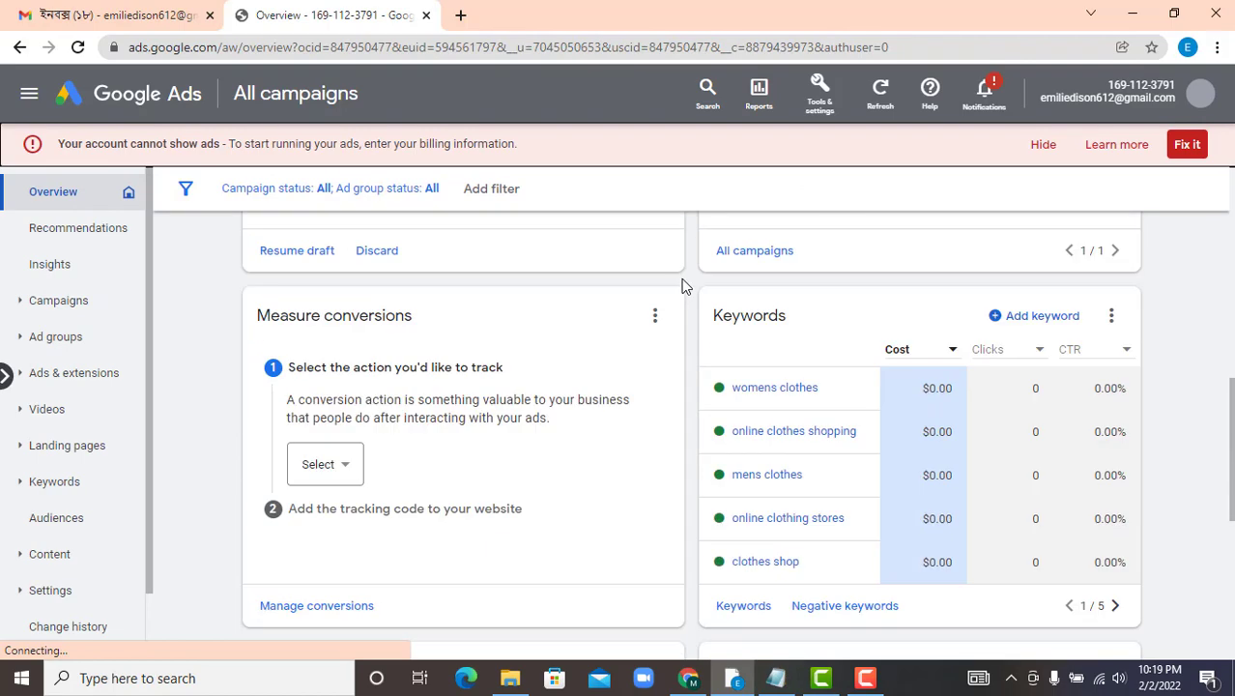
scroll(813, 270, "up", 7)
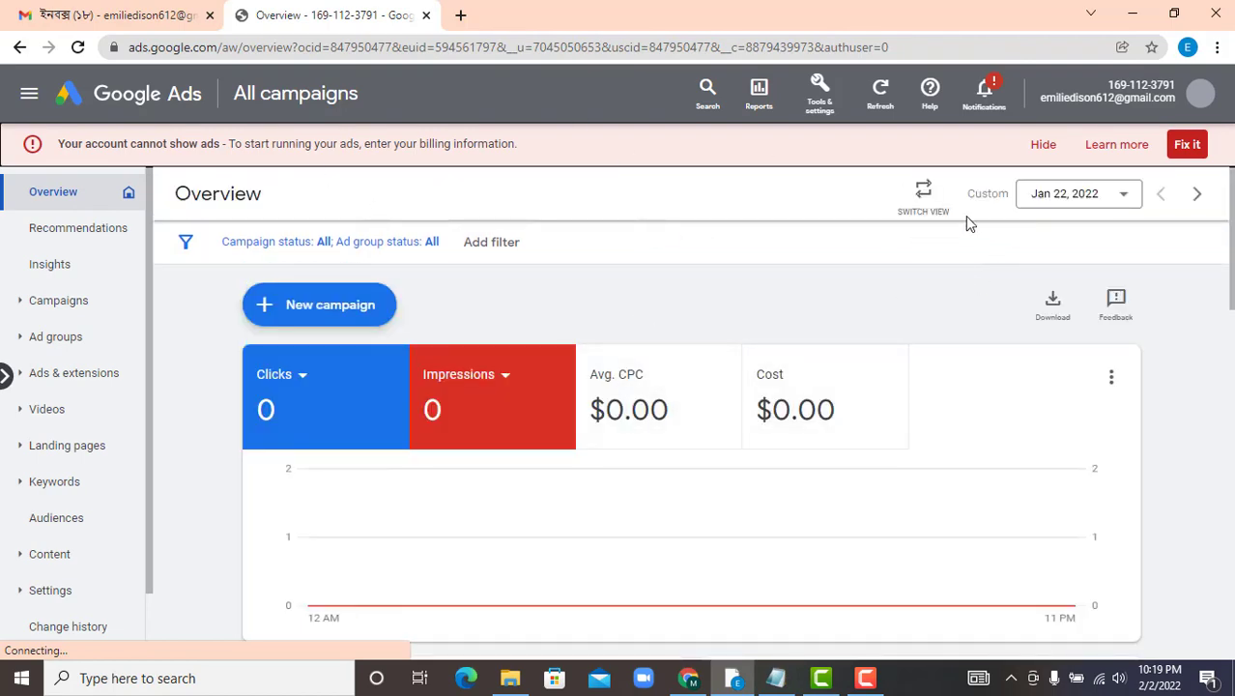
left_click(1198, 97)
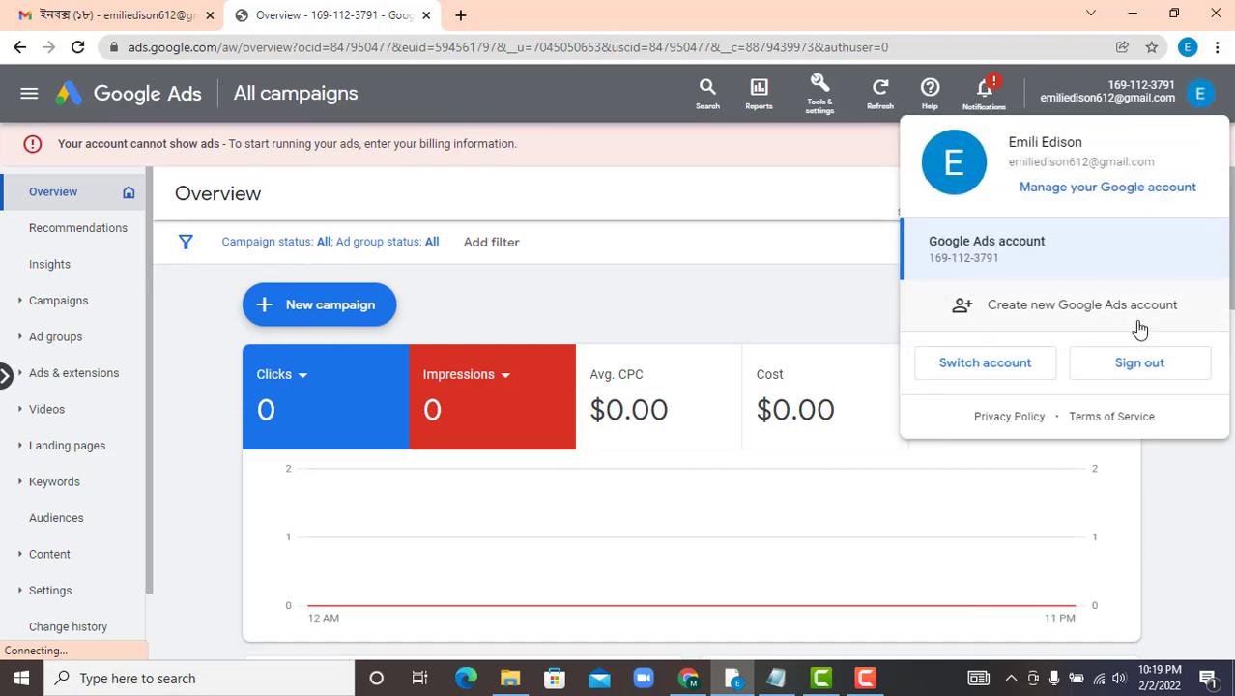
left_click(1064, 312)
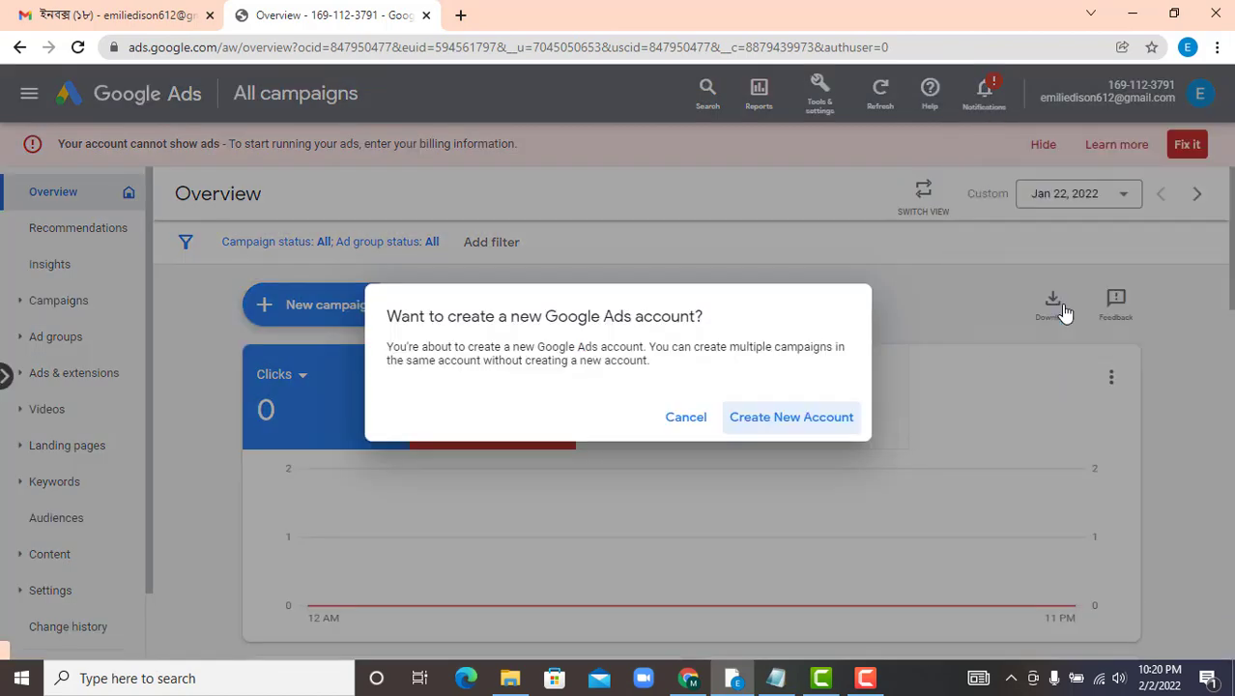
left_click(802, 418)
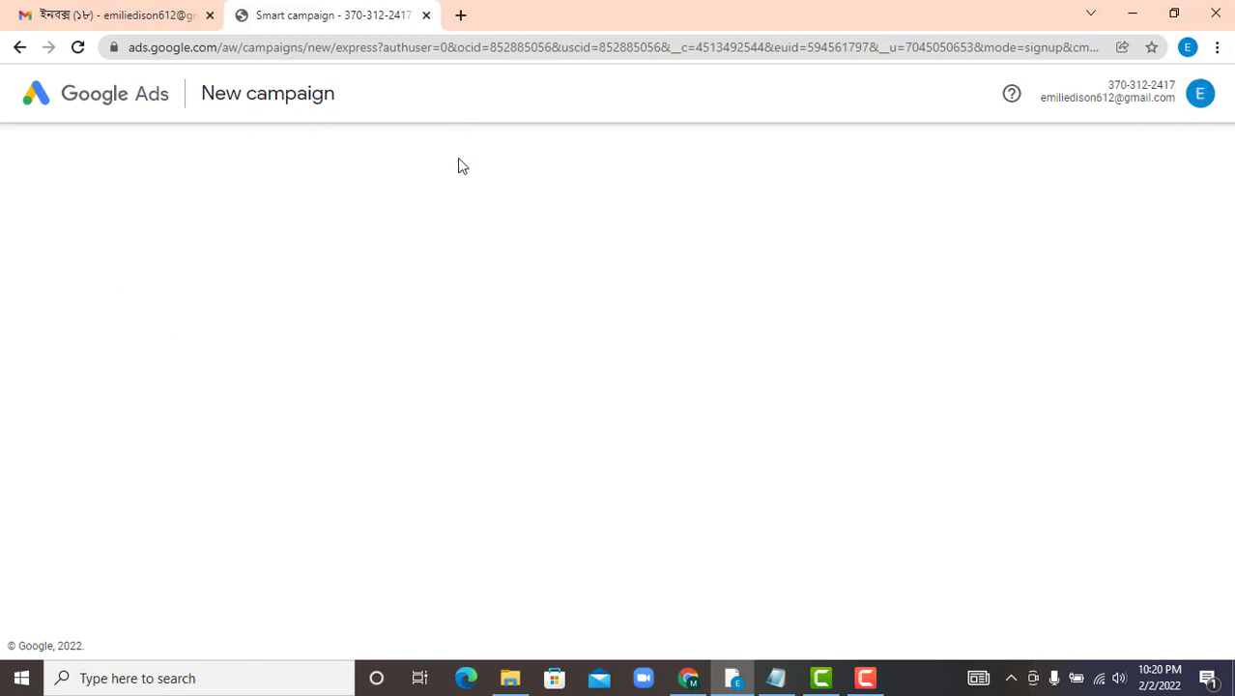
- Check the profile's list of Google Ads accounts, and reload the blank new campaign page
left_click(1200, 96)
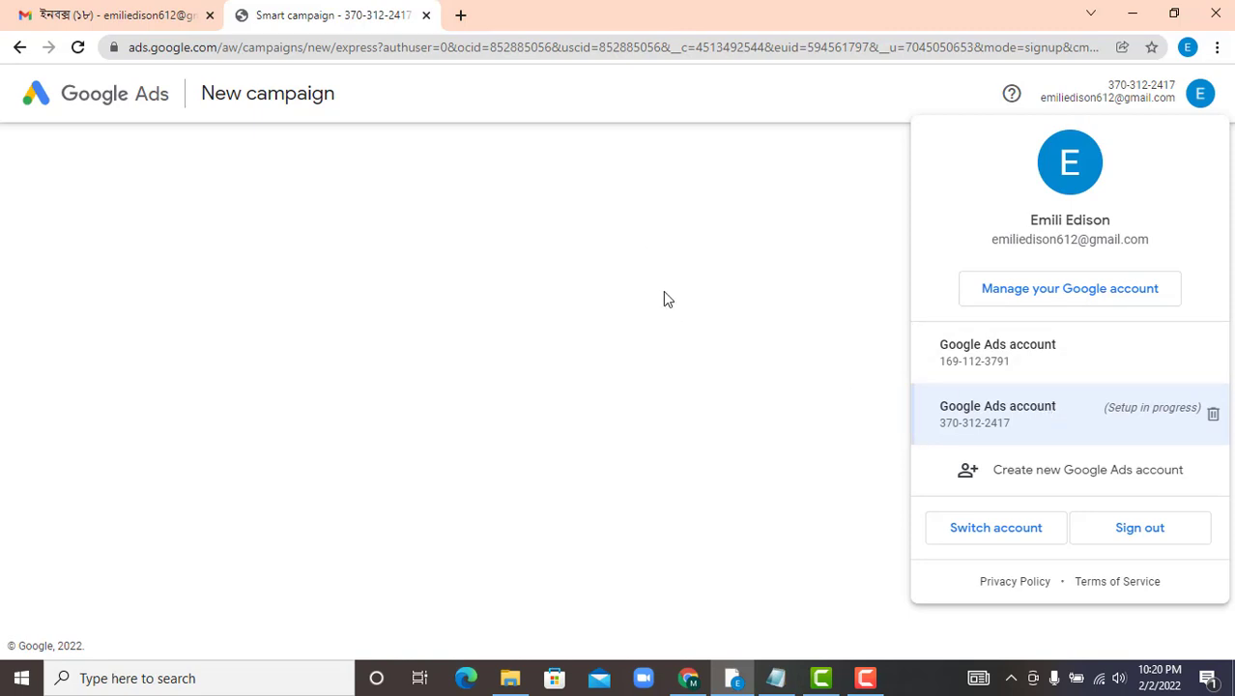
left_click(648, 224)
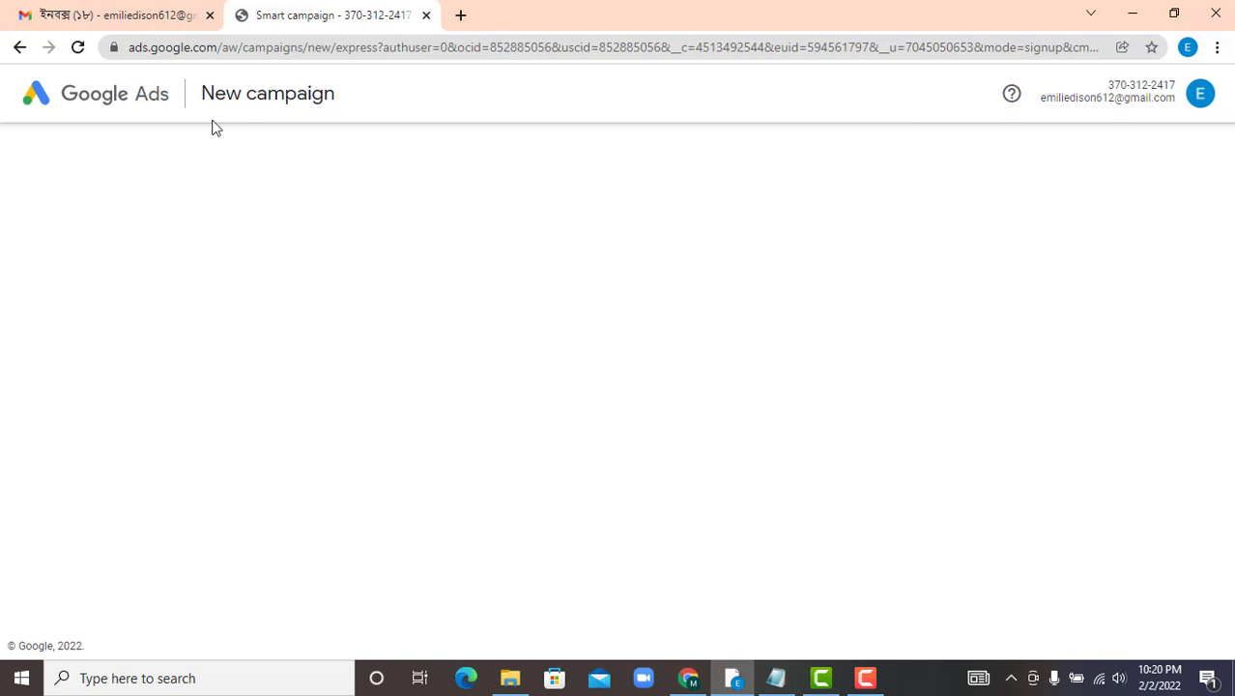
left_click(78, 48)
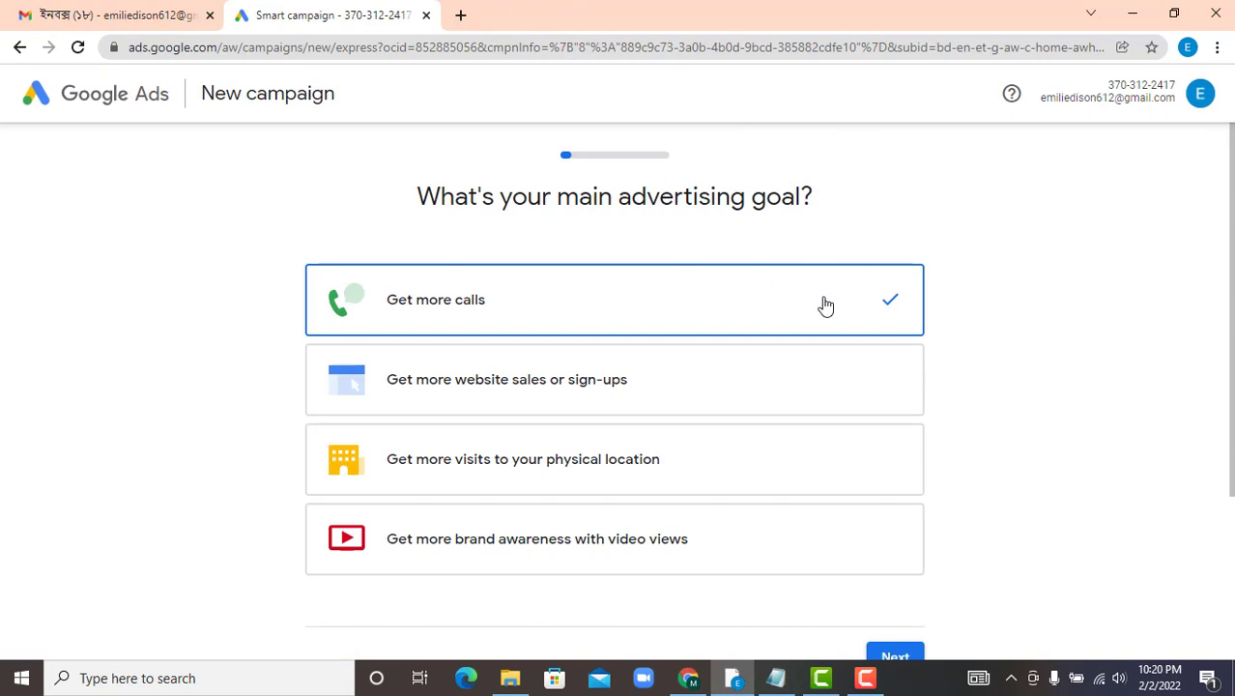
- Examine the main advertising goal choices and the Expert Mode option for professional marketers
scroll(869, 290, "down", 3)
scroll(800, 282, "up", 2)
scroll(801, 270, "up", 1)
scroll(715, 241, "down", 2)
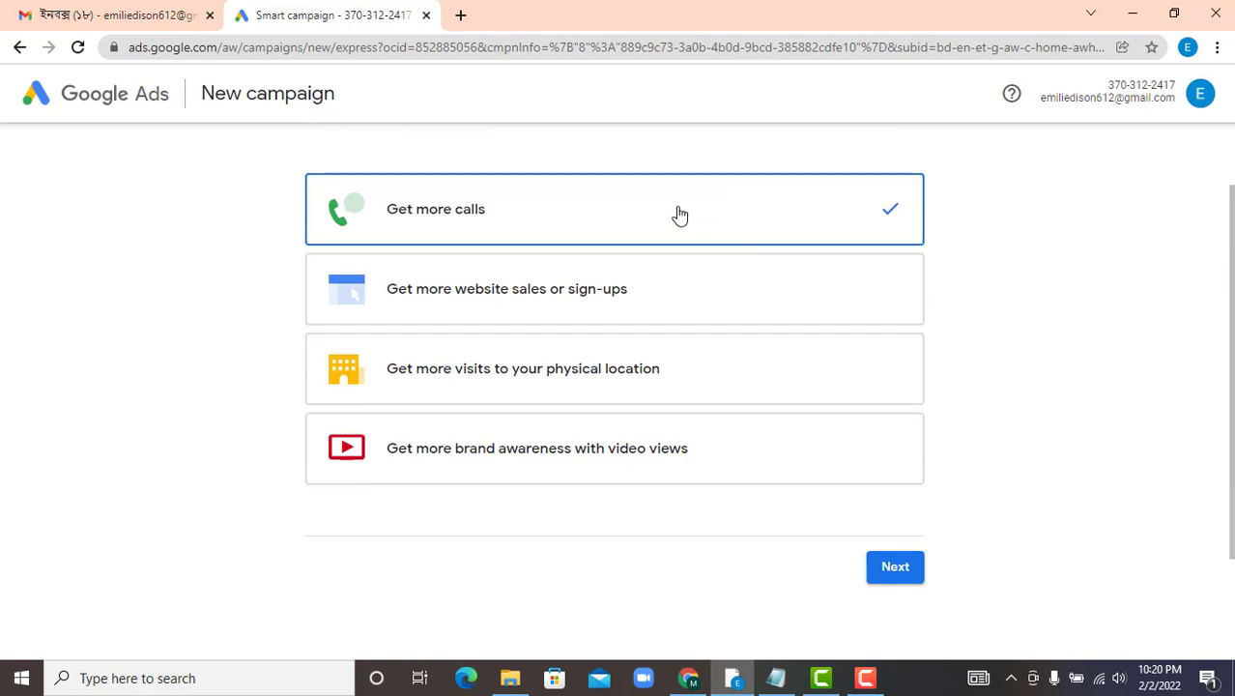
scroll(675, 208, "up", 2)
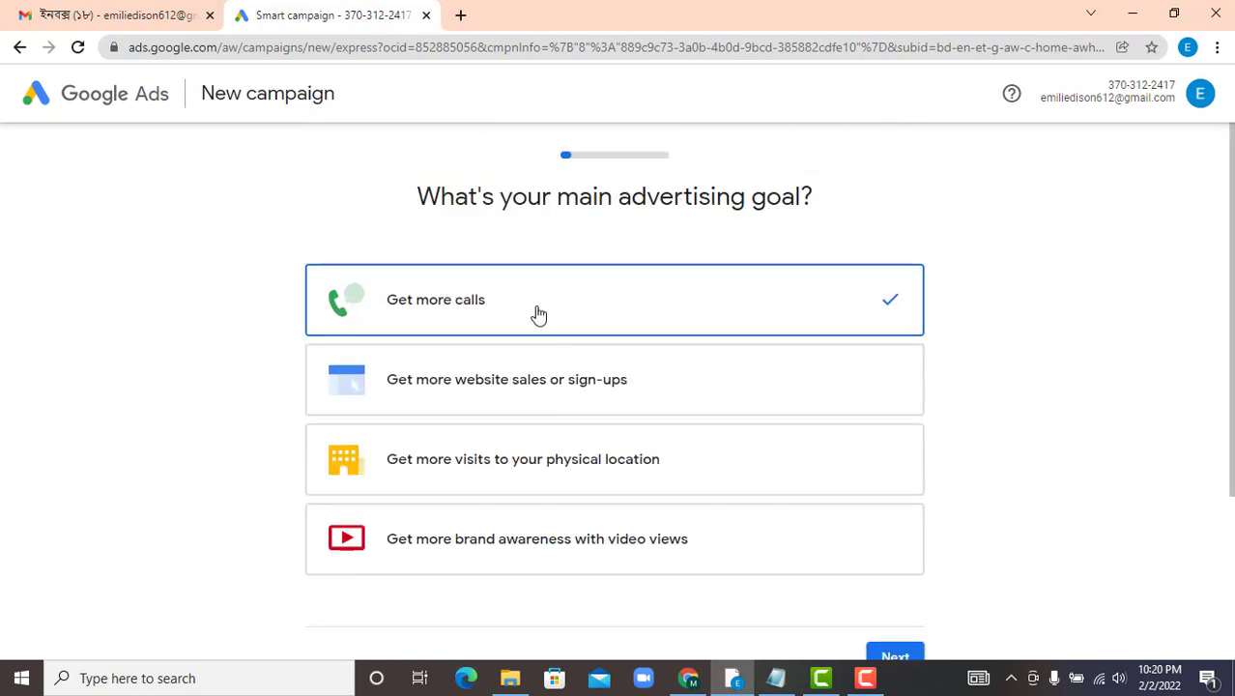
scroll(576, 323, "down", 3)
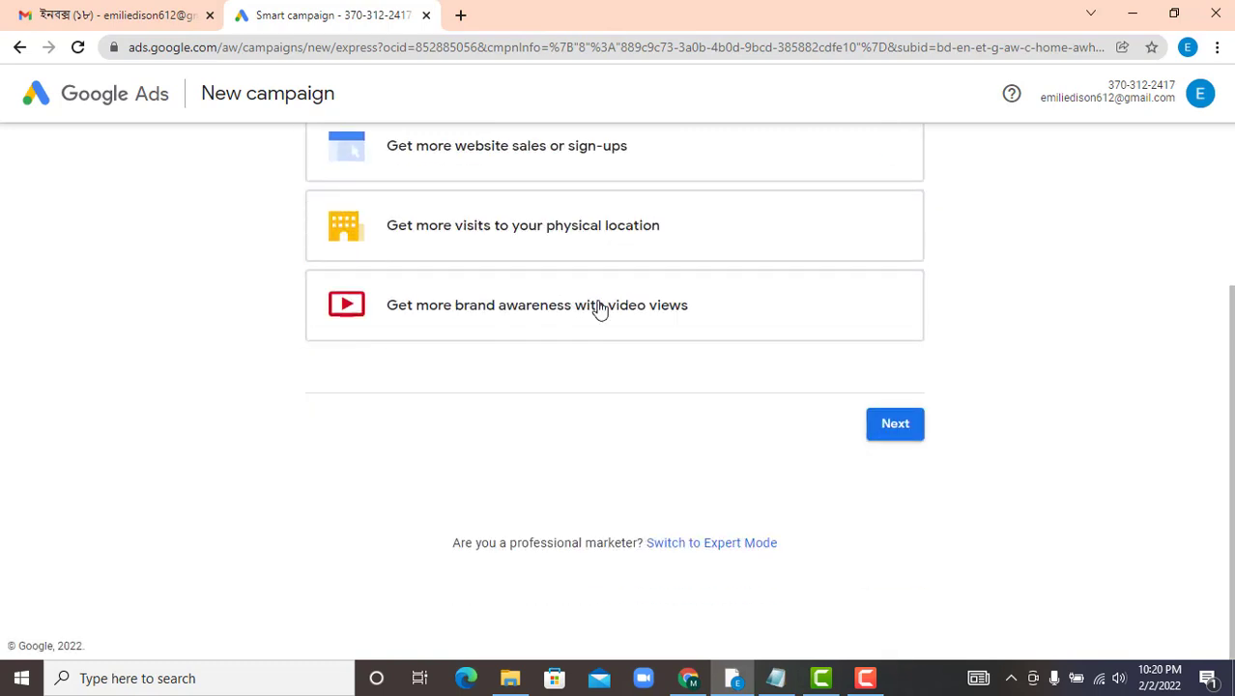
scroll(638, 300, "up", 1)
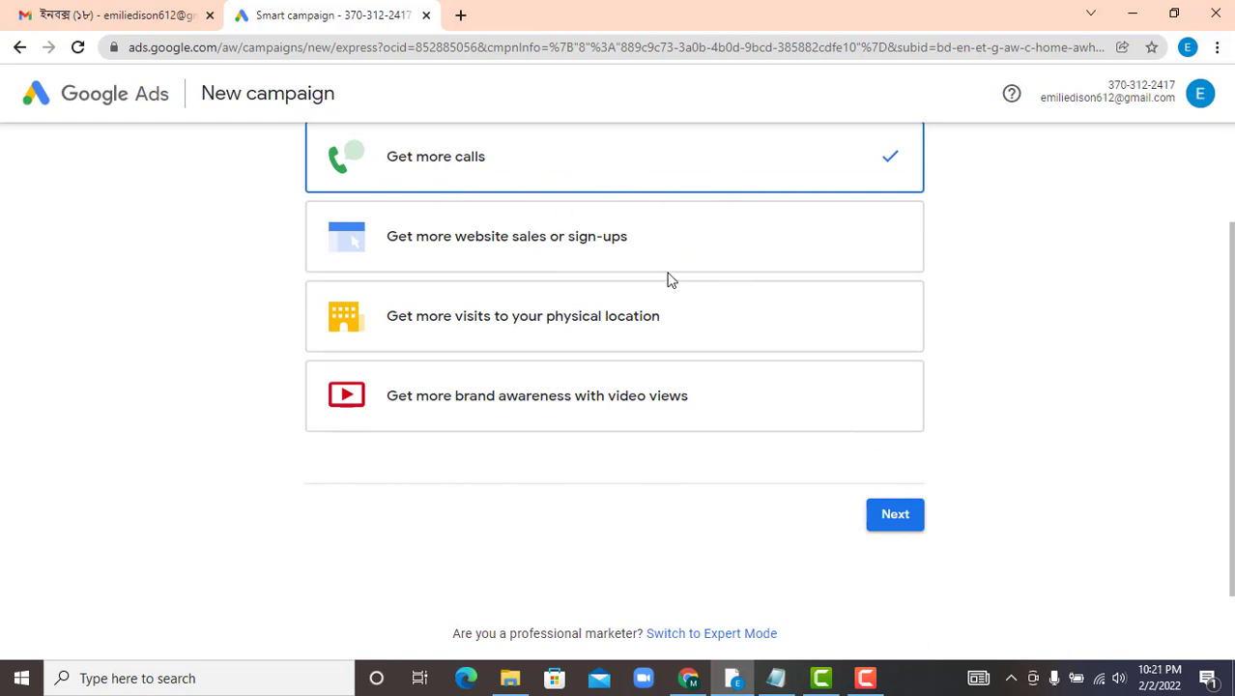
scroll(666, 280, "down", 1)
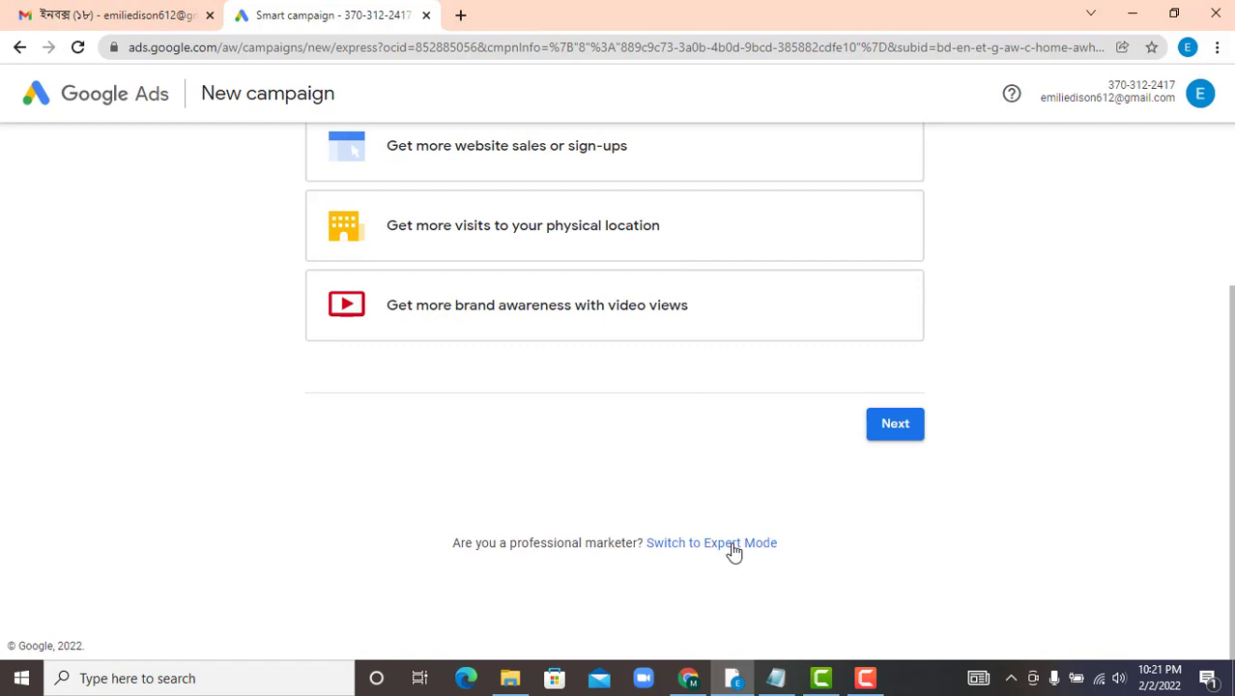
scroll(610, 430, "up", 2)
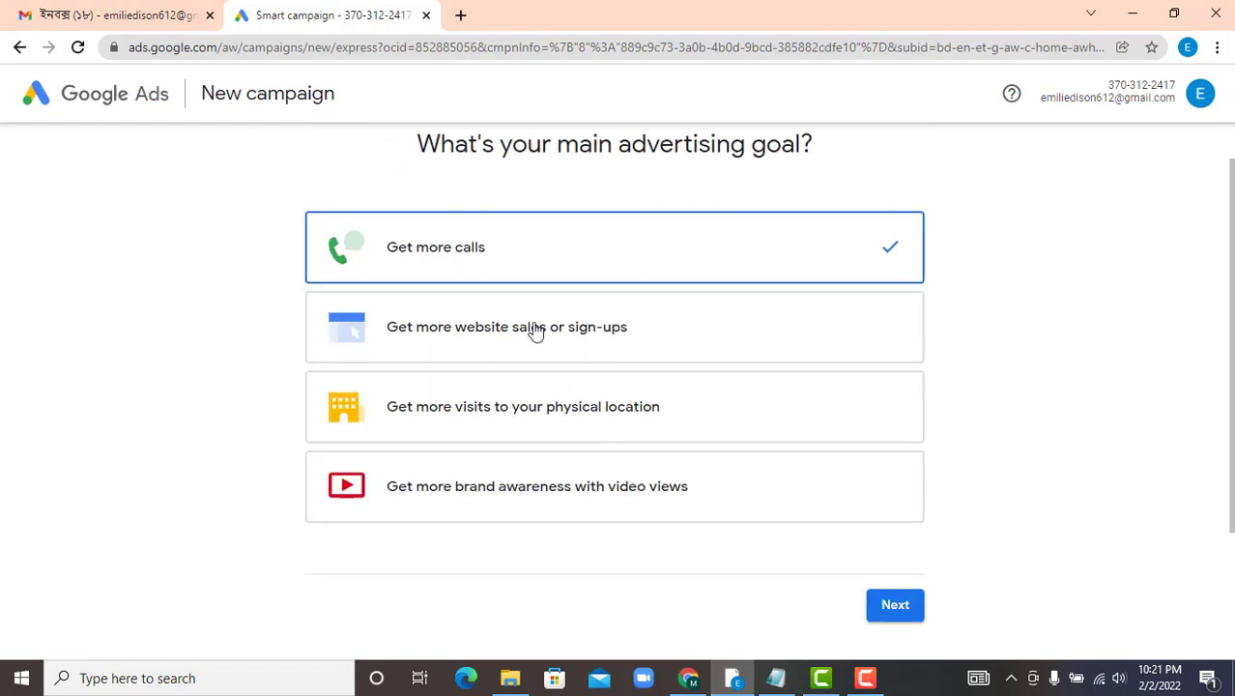
scroll(576, 355, "down", 2)
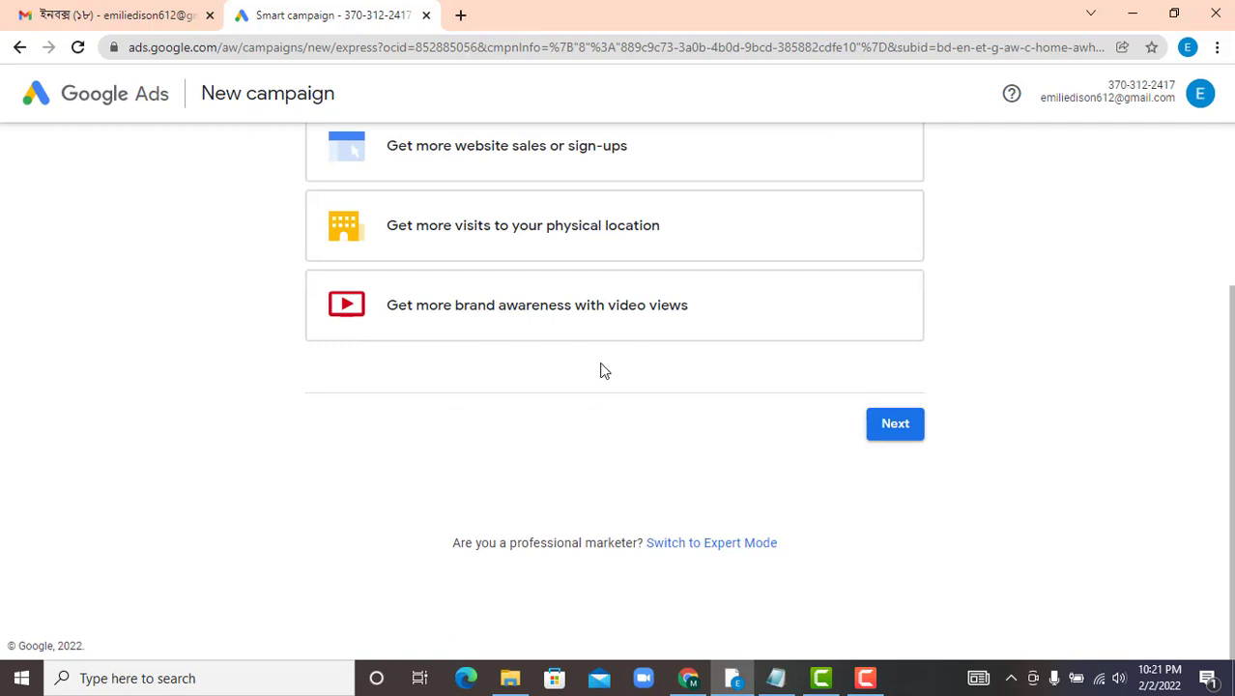
left_click_drag(481, 547, 632, 547)
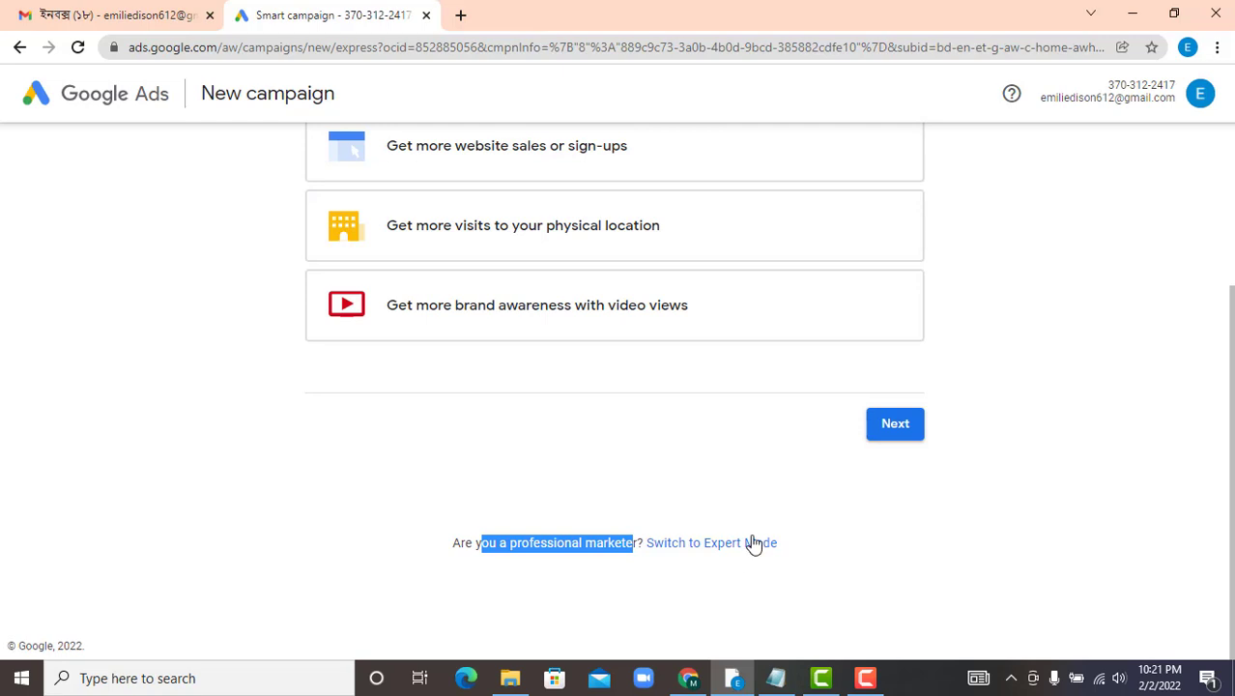
scroll(449, 306, "up", 3)
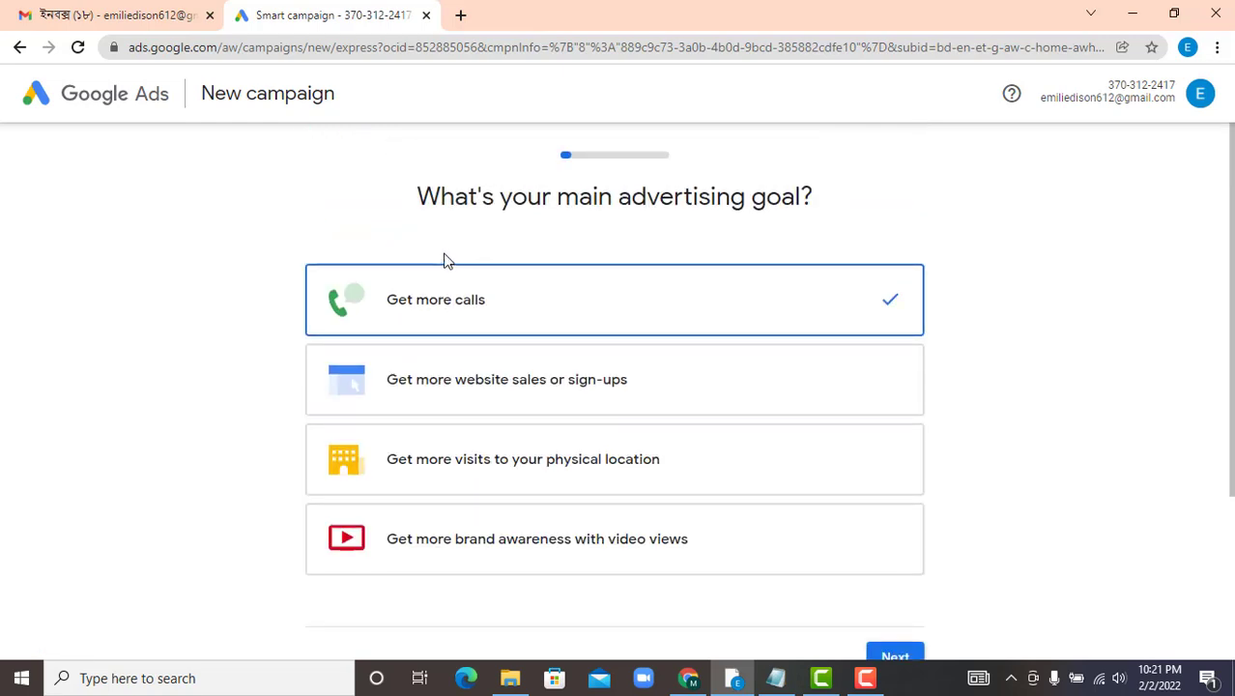
scroll(512, 328, "down", 3)
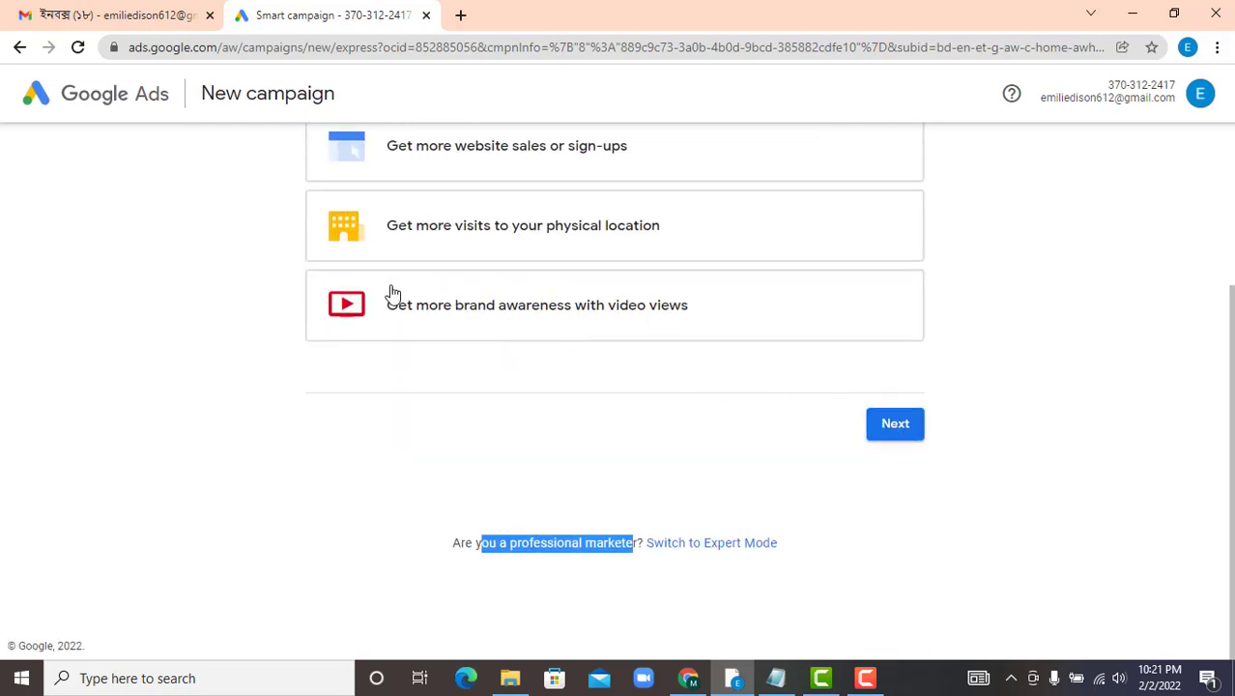
scroll(388, 292, "up", 2)
scroll(371, 285, "down", 2)
left_click(621, 445)
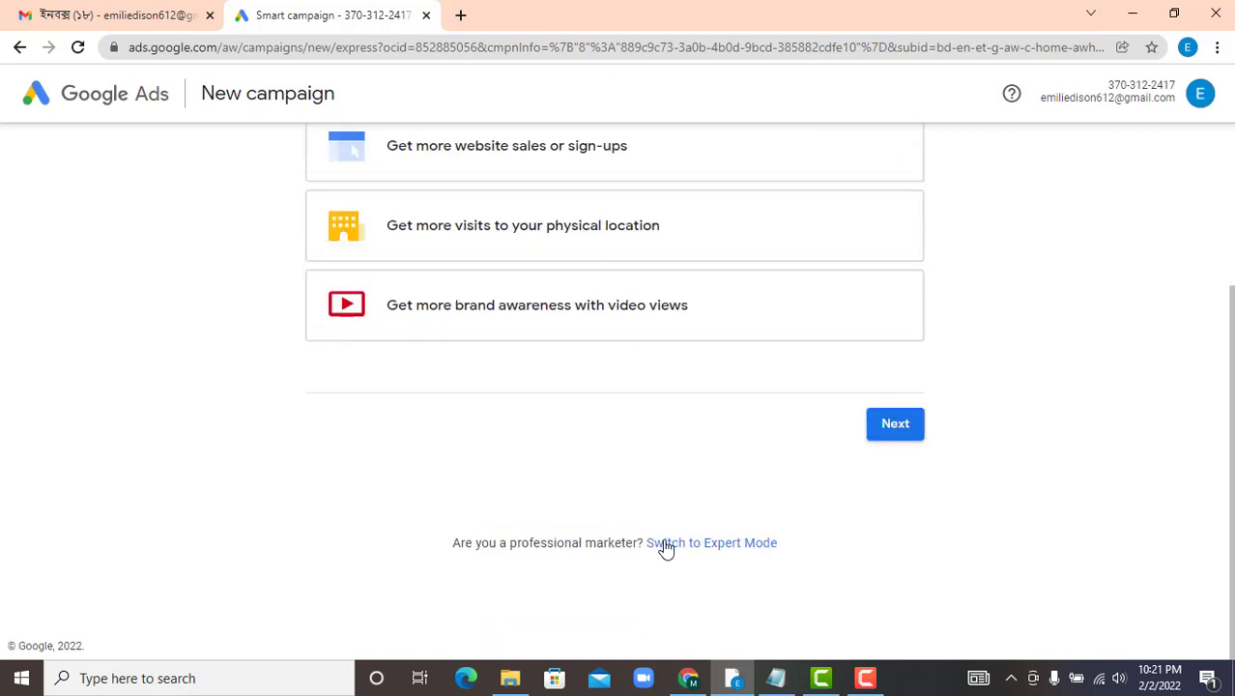
scroll(464, 309, "up", 2)
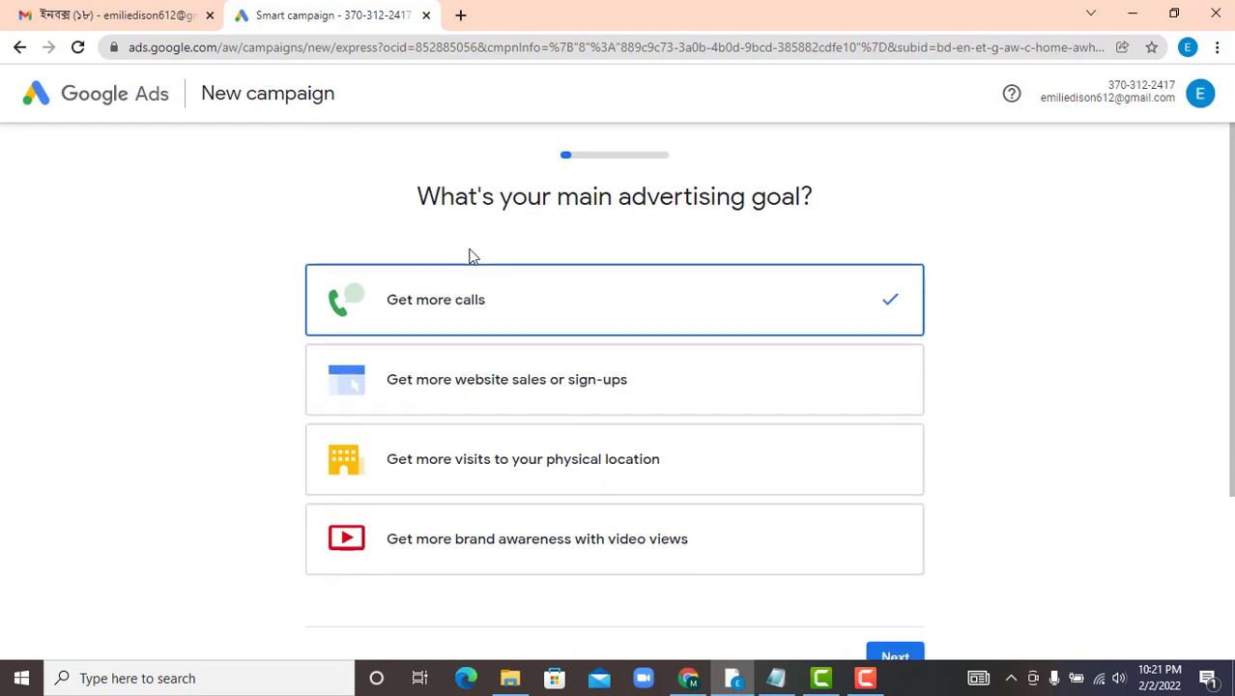
scroll(598, 279, "down", 2)
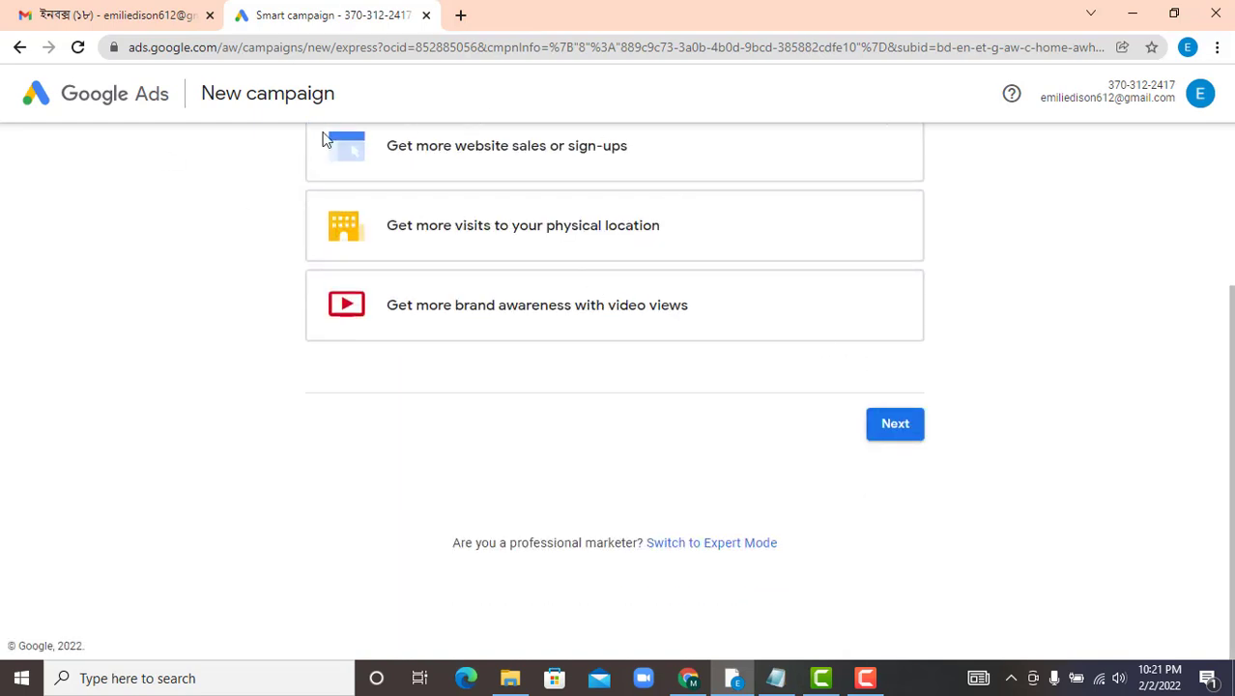
scroll(448, 275, "up", 1)
scroll(449, 275, "up", 2)
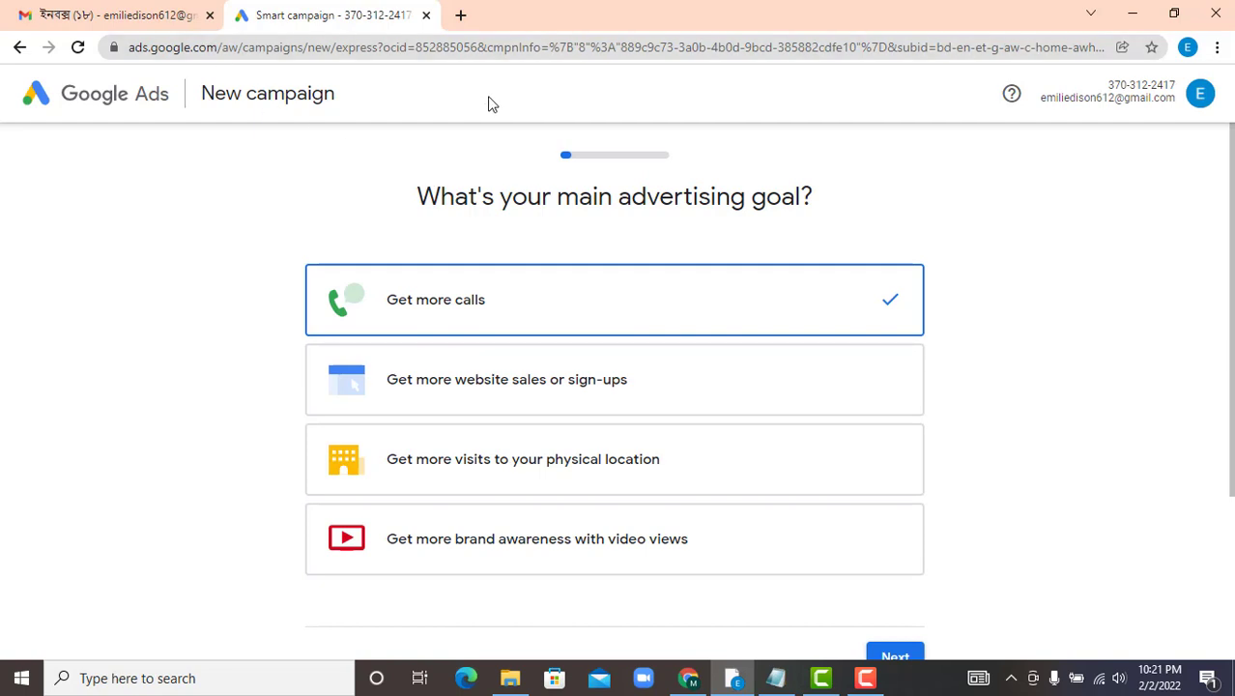
- Switch the new campaign setup to Expert Mode and look over the campaign objectives offered
scroll(460, 229, "down", 2)
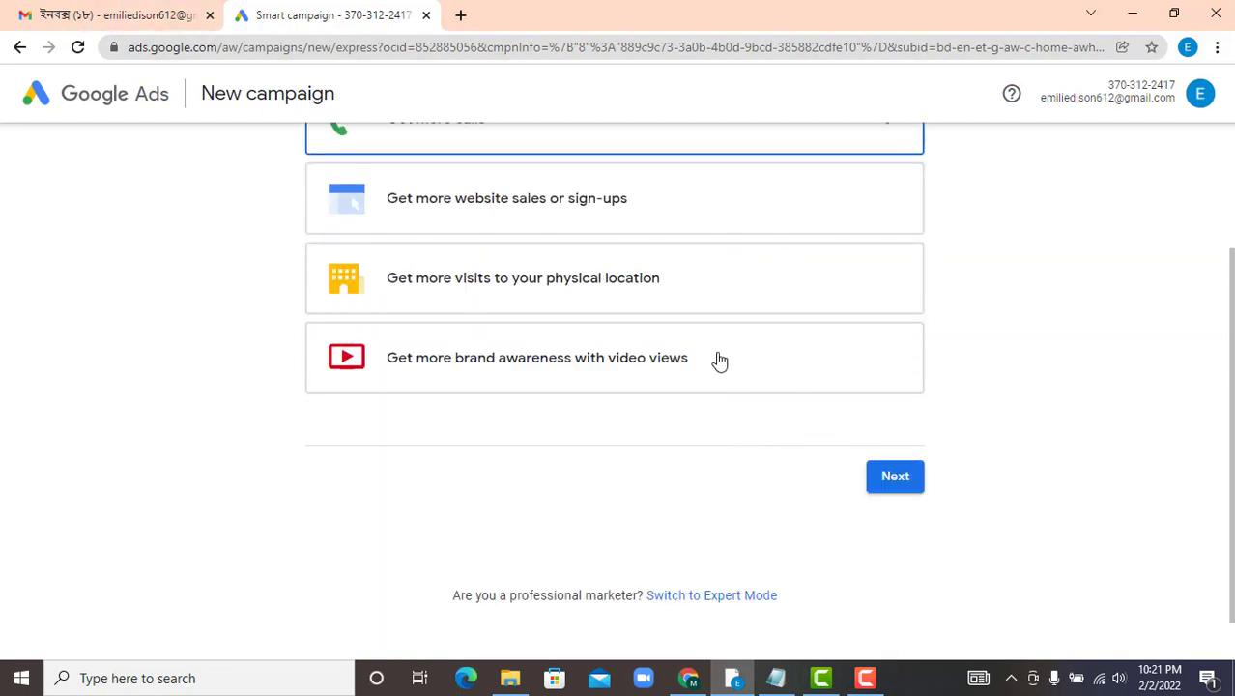
left_click(706, 596)
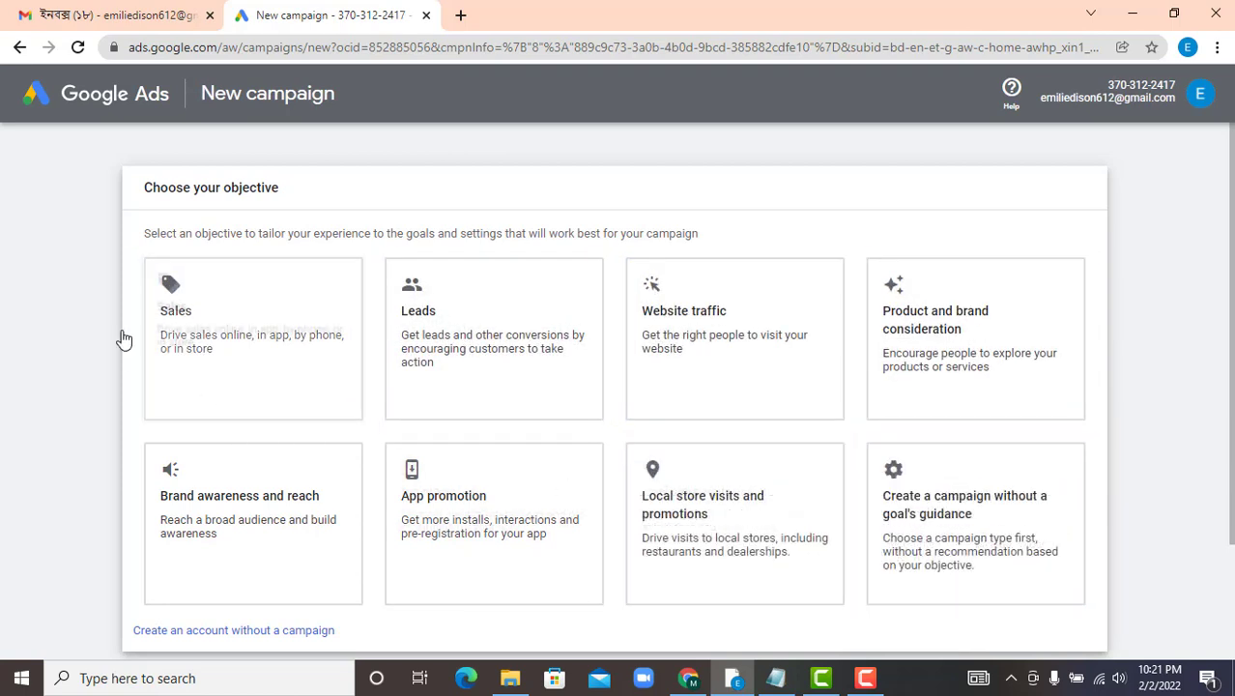
left_click(966, 326)
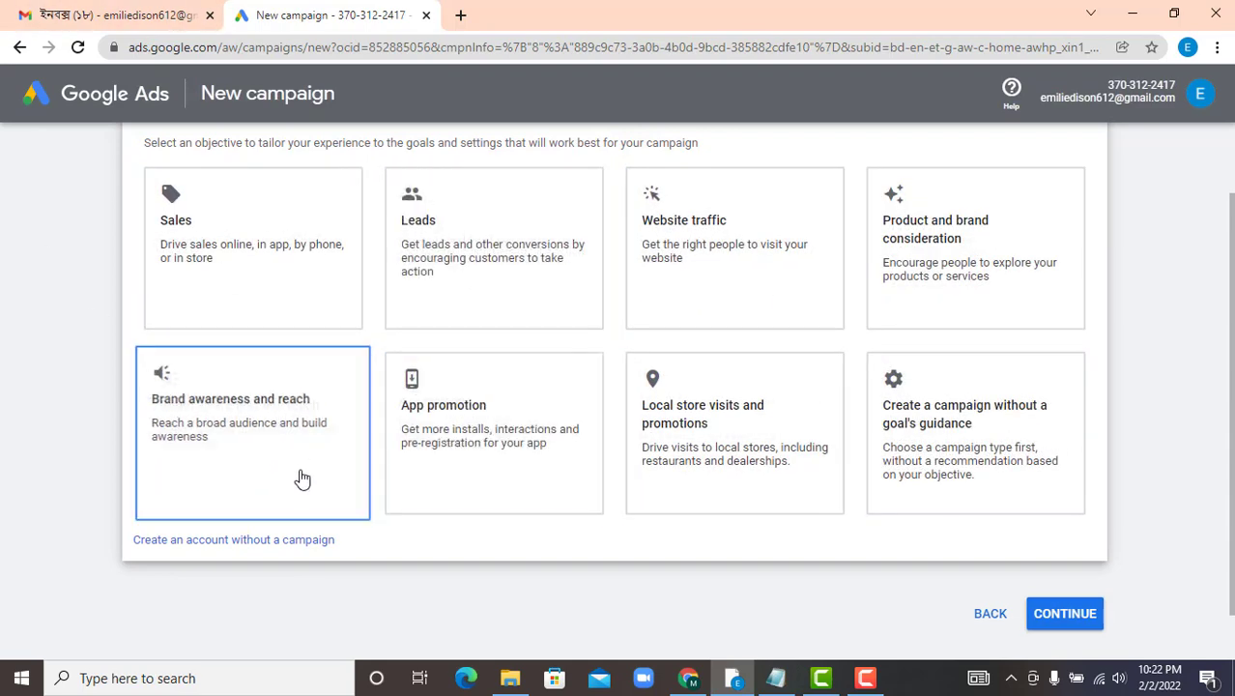
- Choose to create the account without a campaign, and reload the blank signup page
scroll(290, 355, "up", 1)
scroll(295, 353, "down", 2)
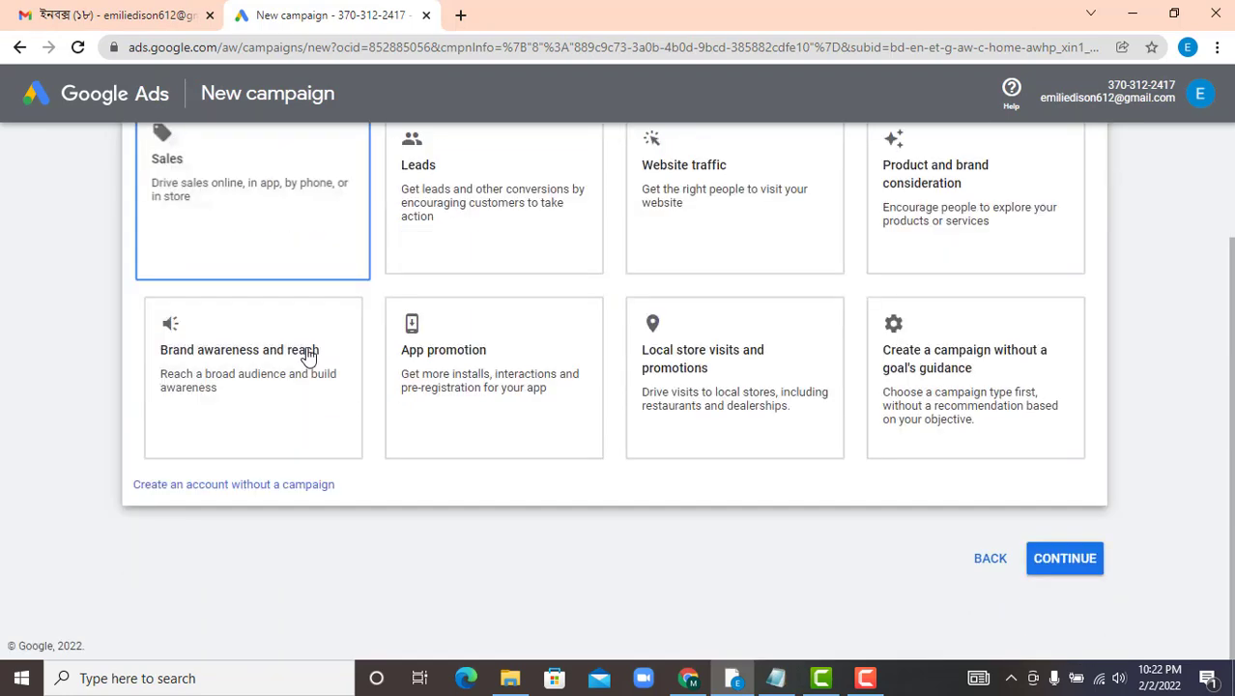
left_click(272, 486)
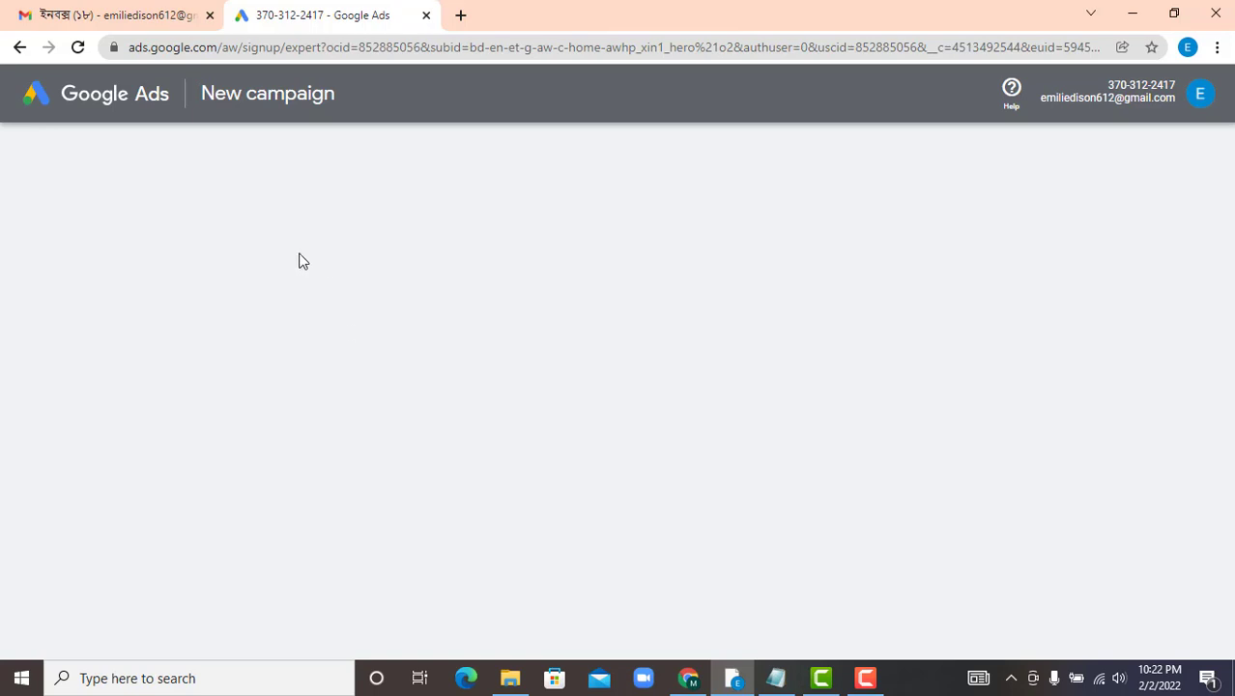
left_click(79, 48)
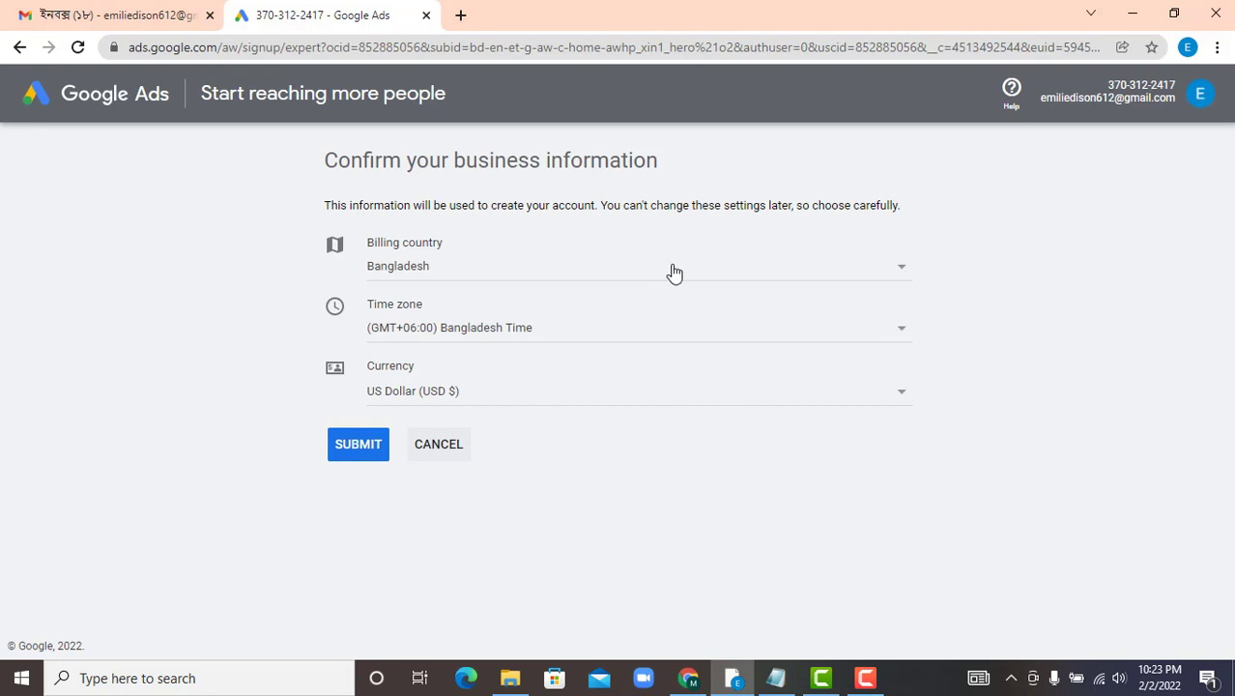
- Set the billing country to United States in the business information
left_click(579, 271)
scroll(497, 403, "down", 10)
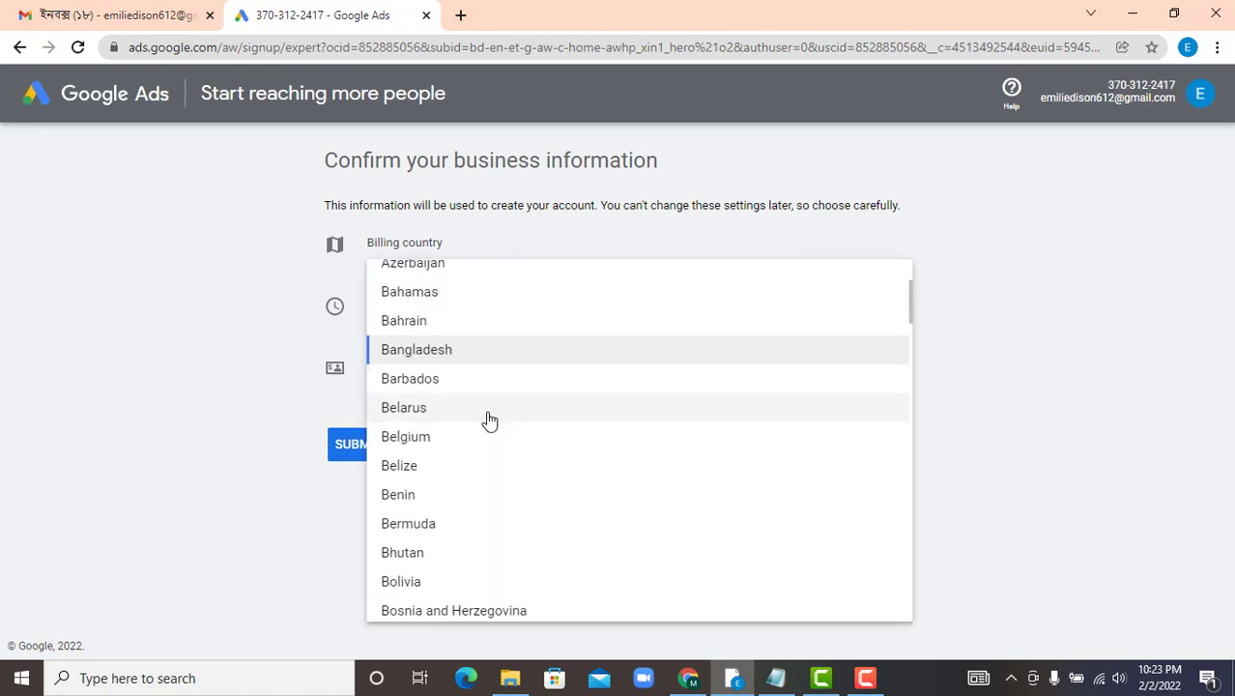
scroll(473, 444, "down", 18)
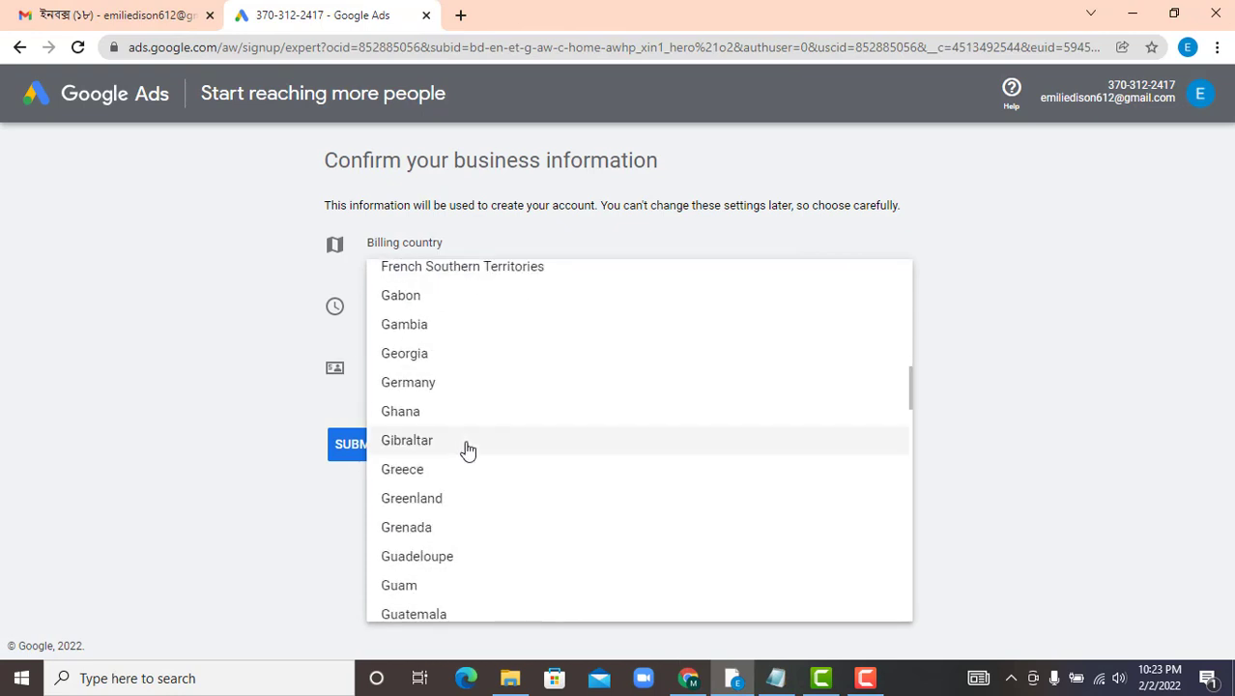
scroll(465, 455, "down", 11)
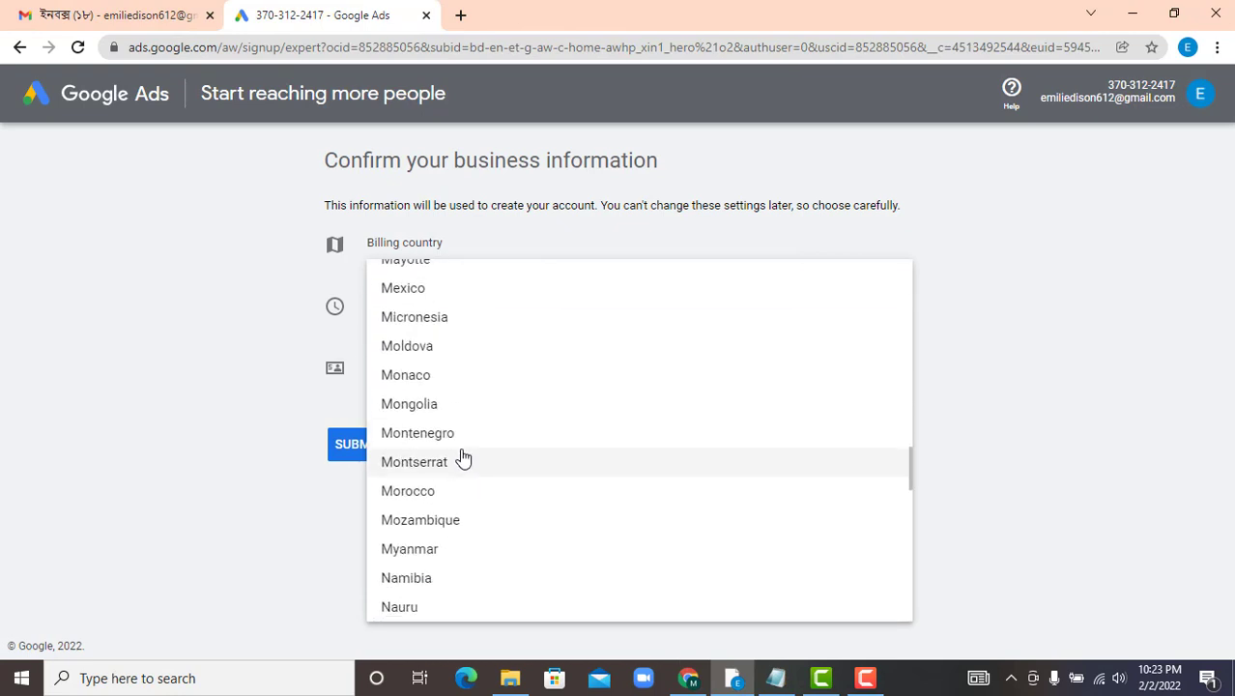
scroll(464, 457, "down", 20)
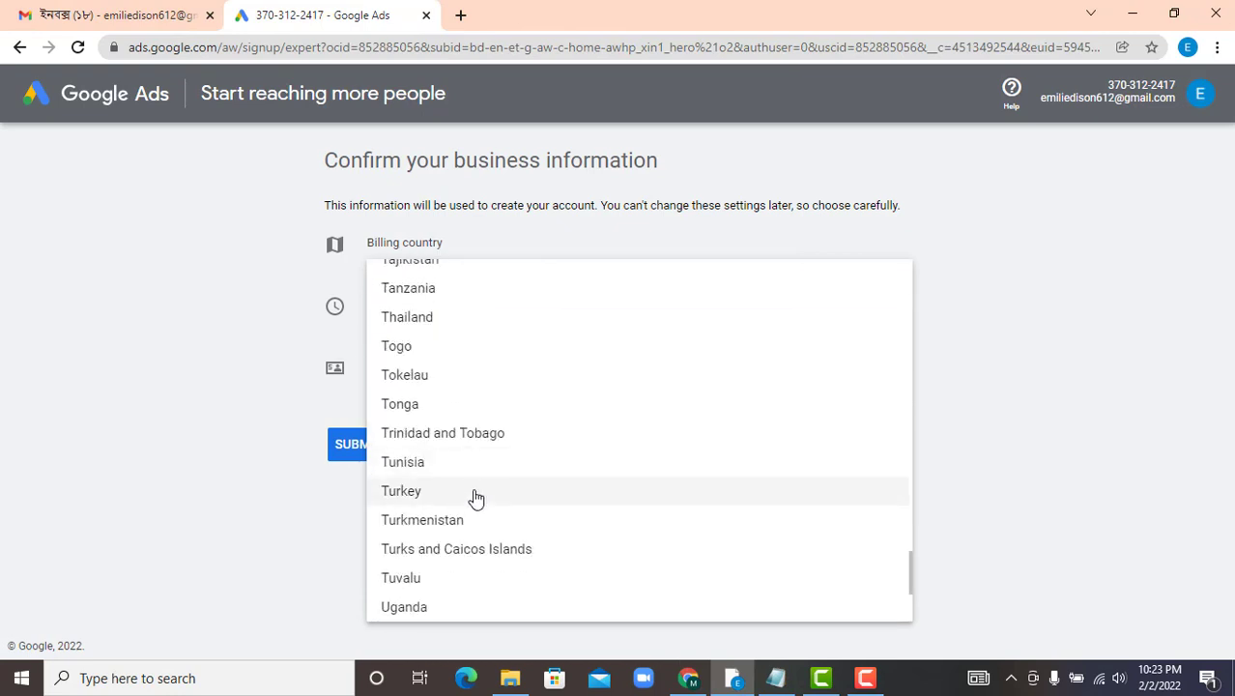
scroll(474, 498, "down", 3)
left_click(458, 541)
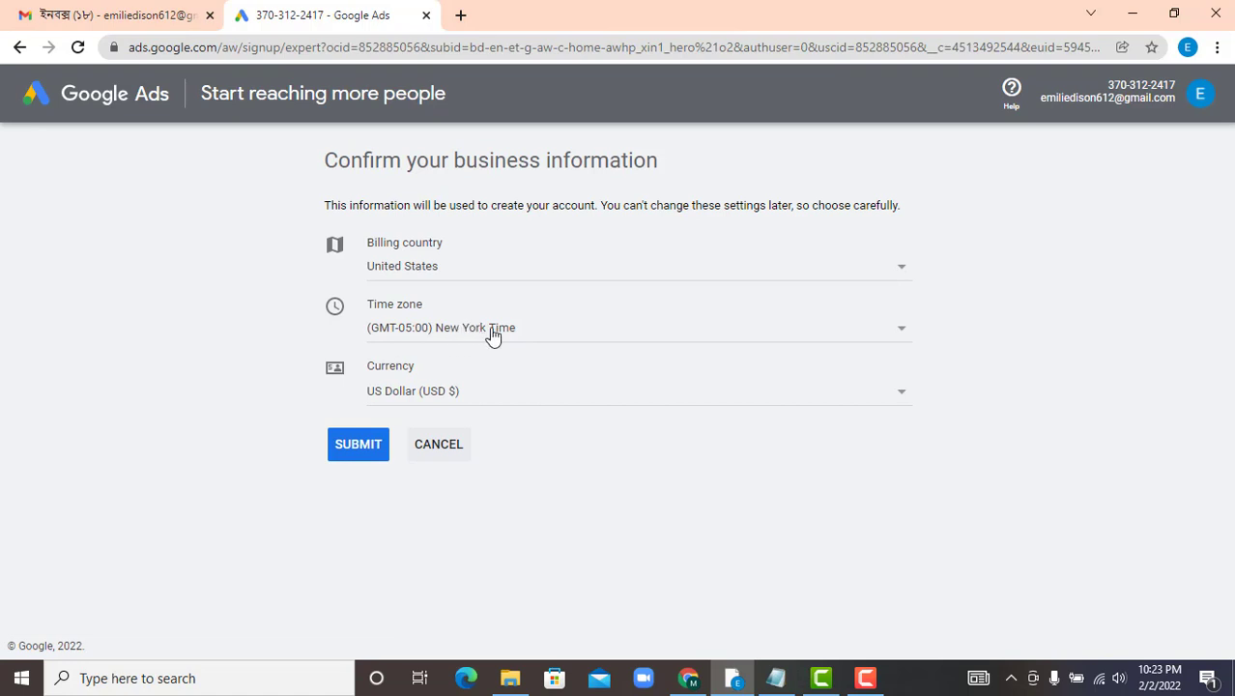
- Check the time zone choices, keep (GMT-05:00) New York Time, and submit the business information
left_click(602, 334)
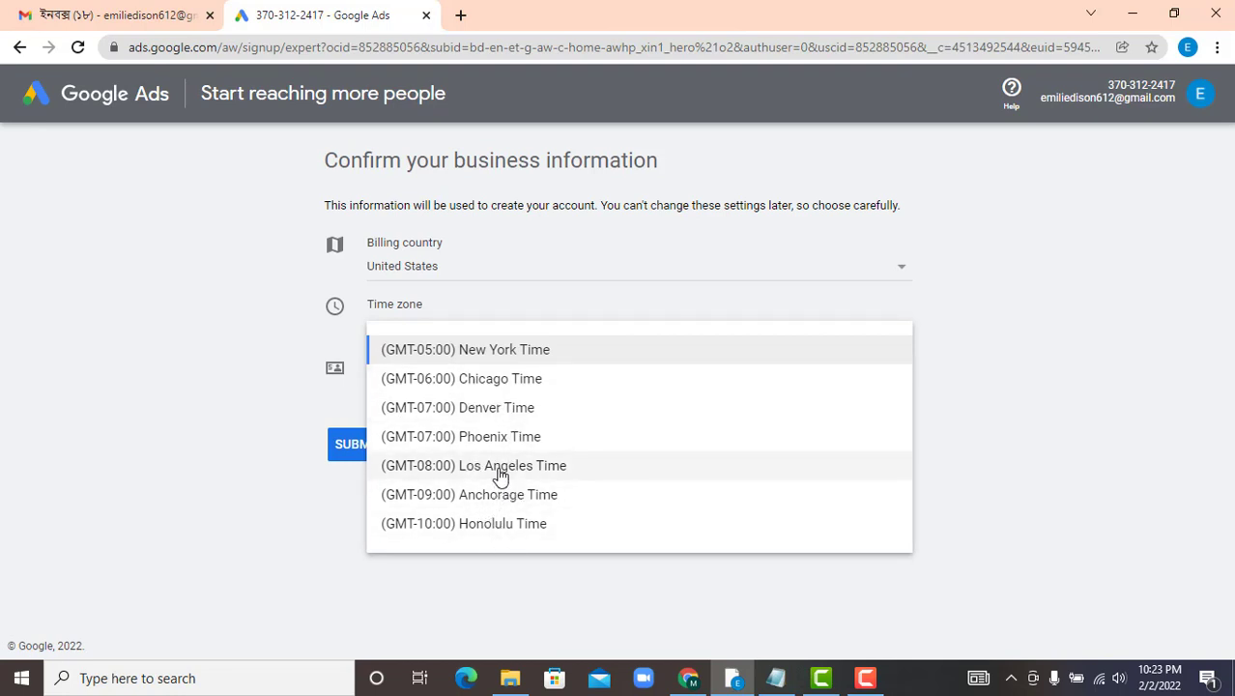
left_click(223, 355)
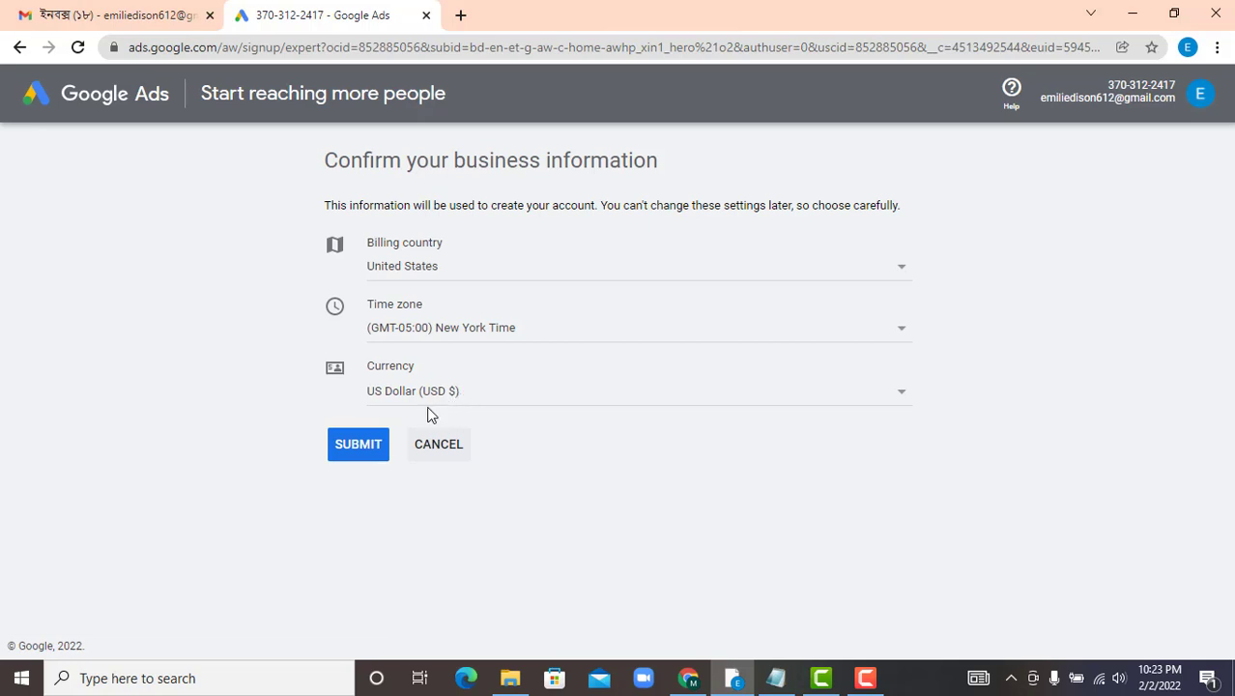
left_click(358, 444)
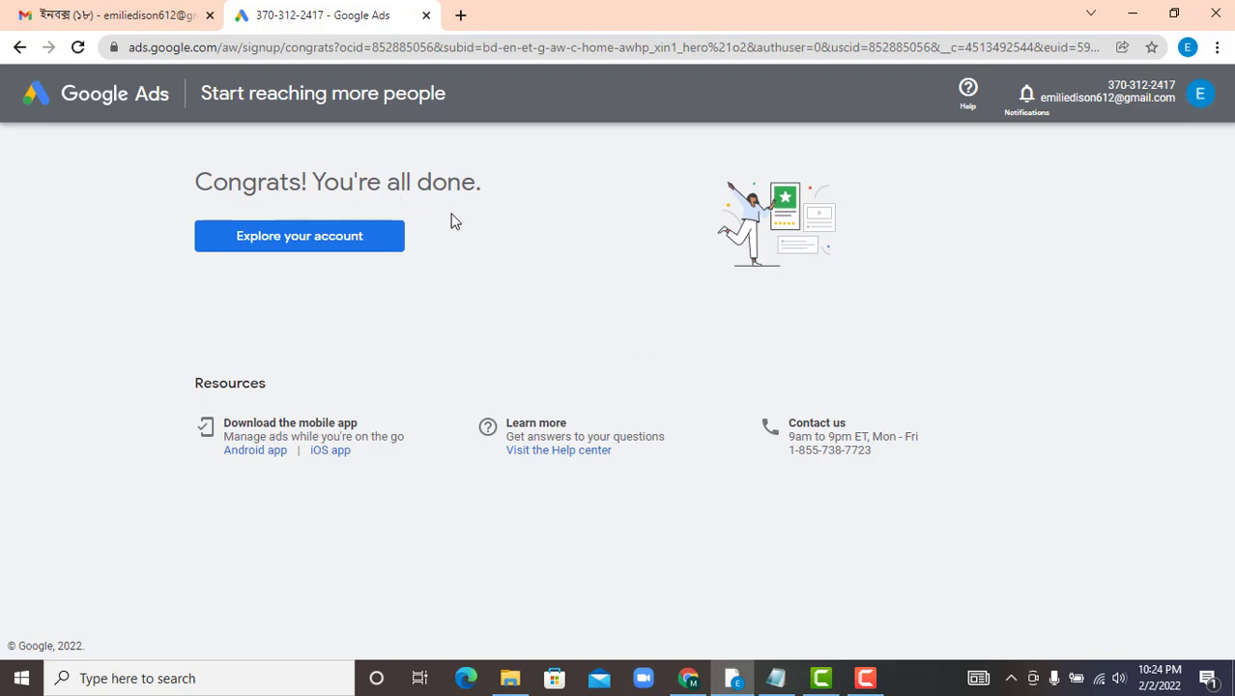
- Go to the new account's overview page and check which tools and settings are offered
left_click(307, 244)
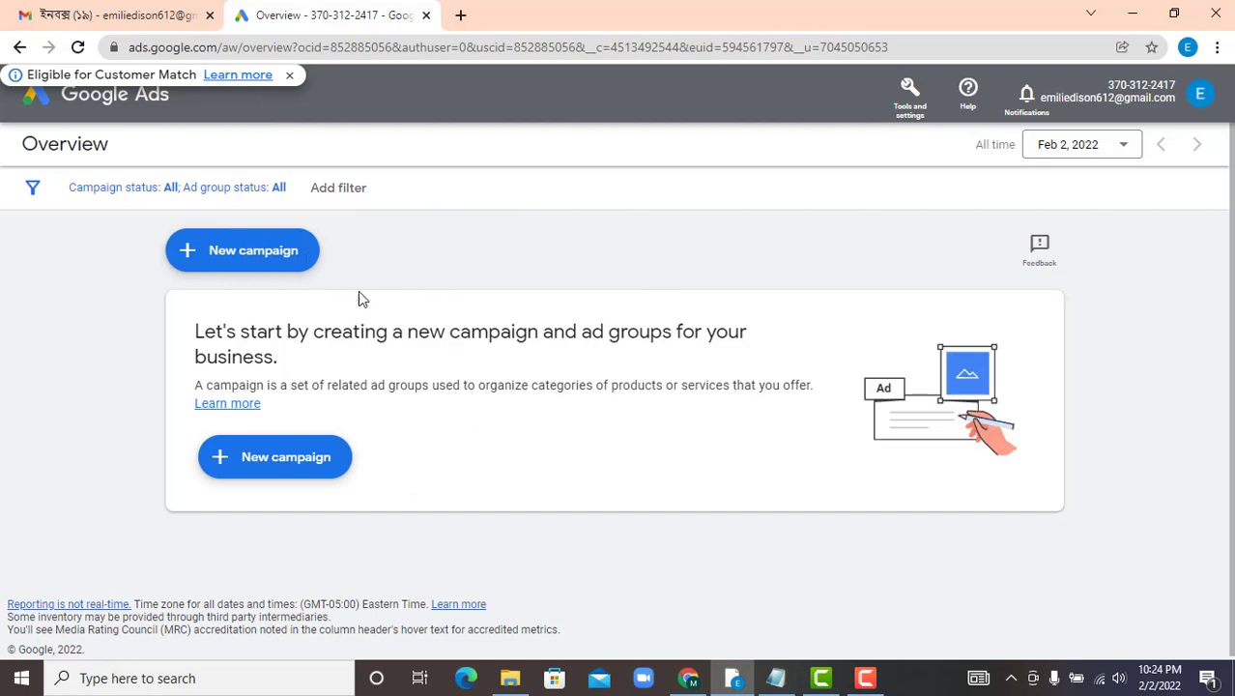
left_click(908, 96)
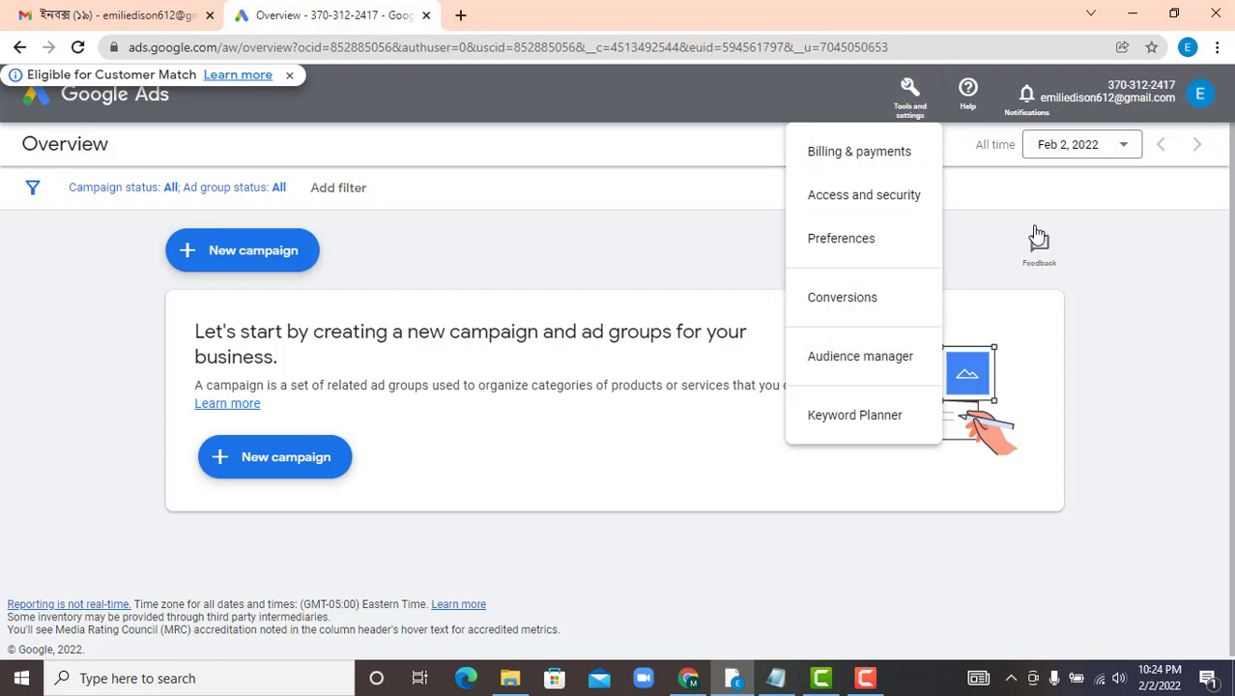
left_click(1094, 245)
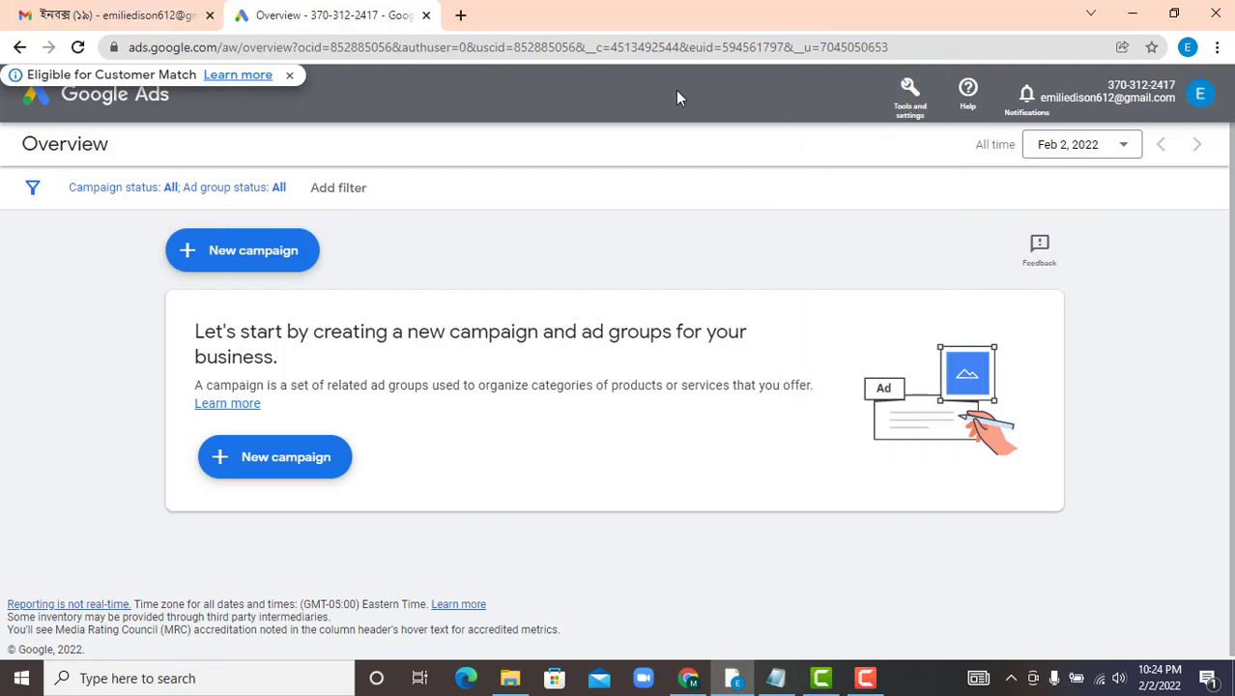
- Open the account's billing and payments setup and set the account type to Individual
left_click(896, 131)
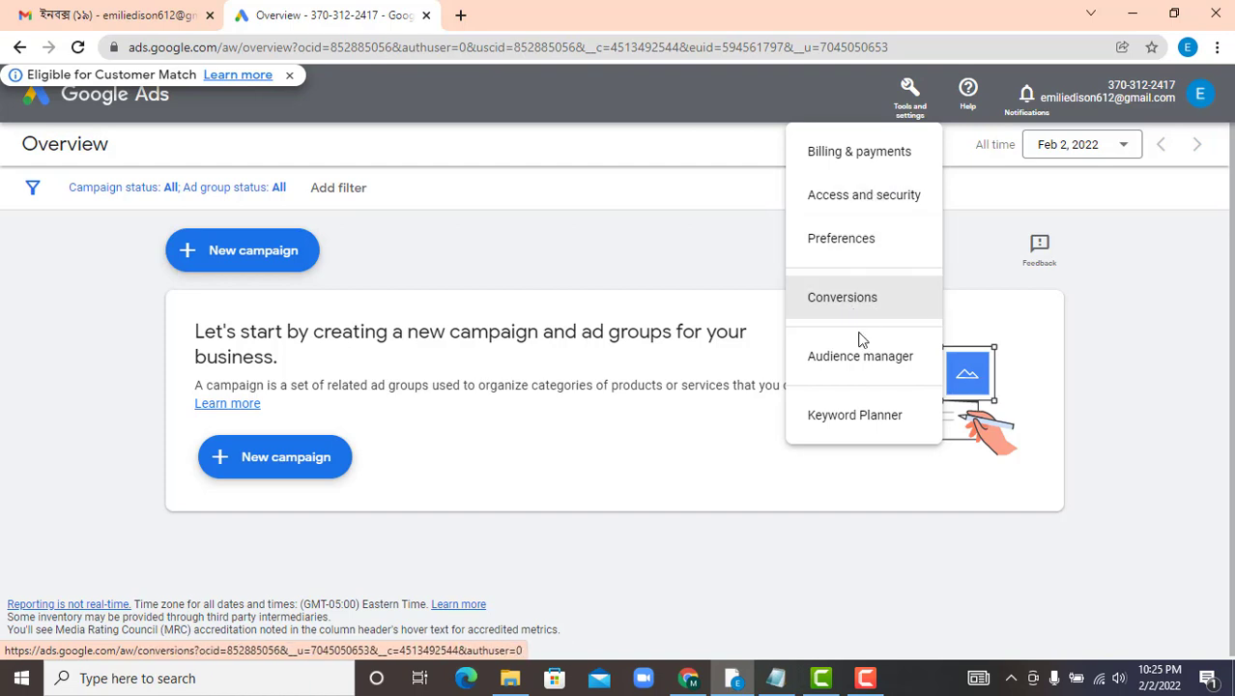
left_click(862, 158)
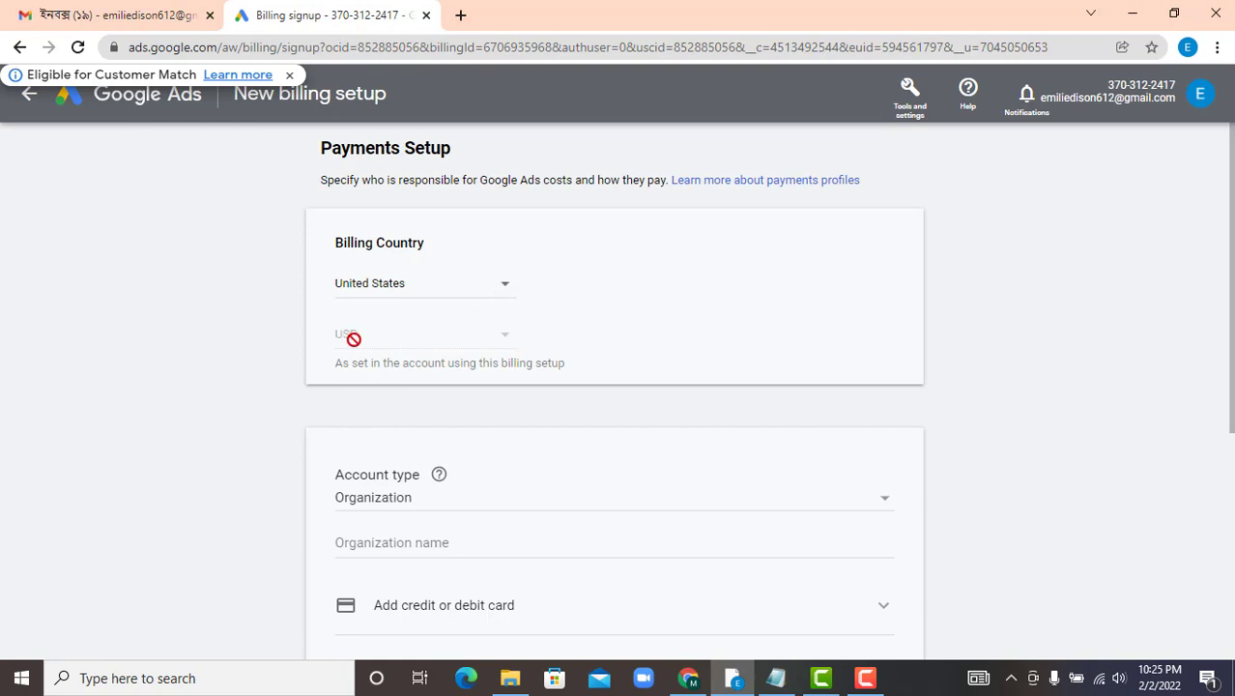
scroll(447, 246, "down", 1)
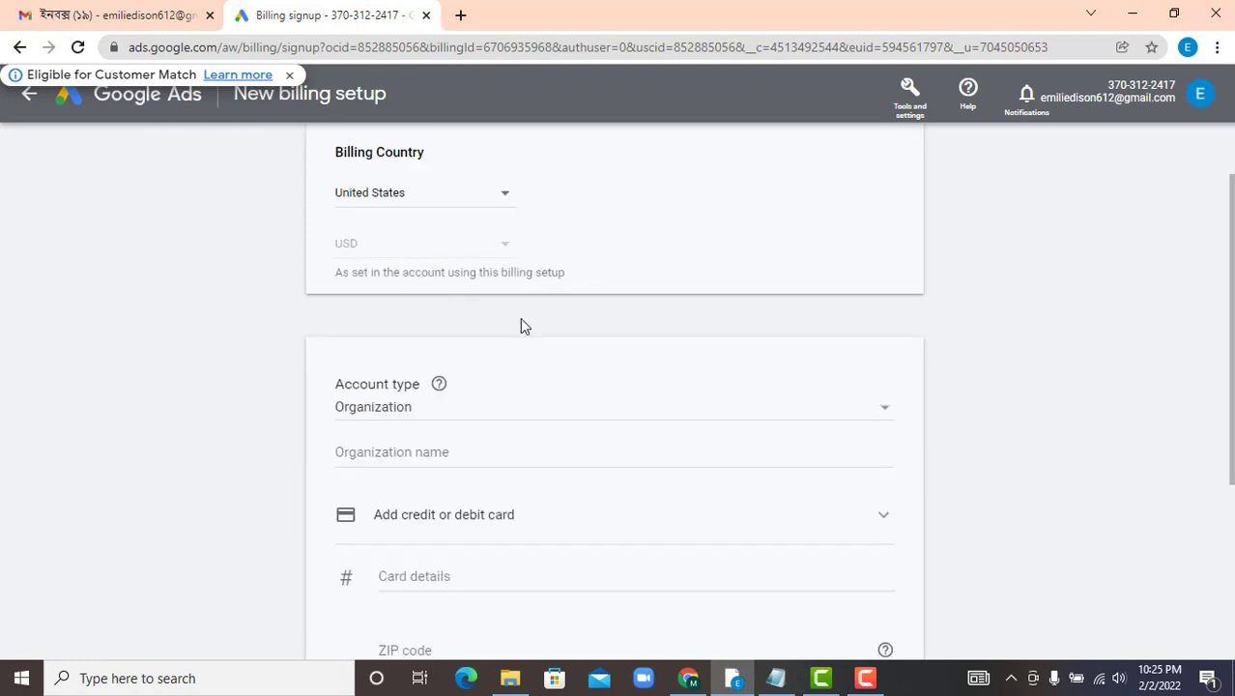
scroll(440, 345, "down", 2)
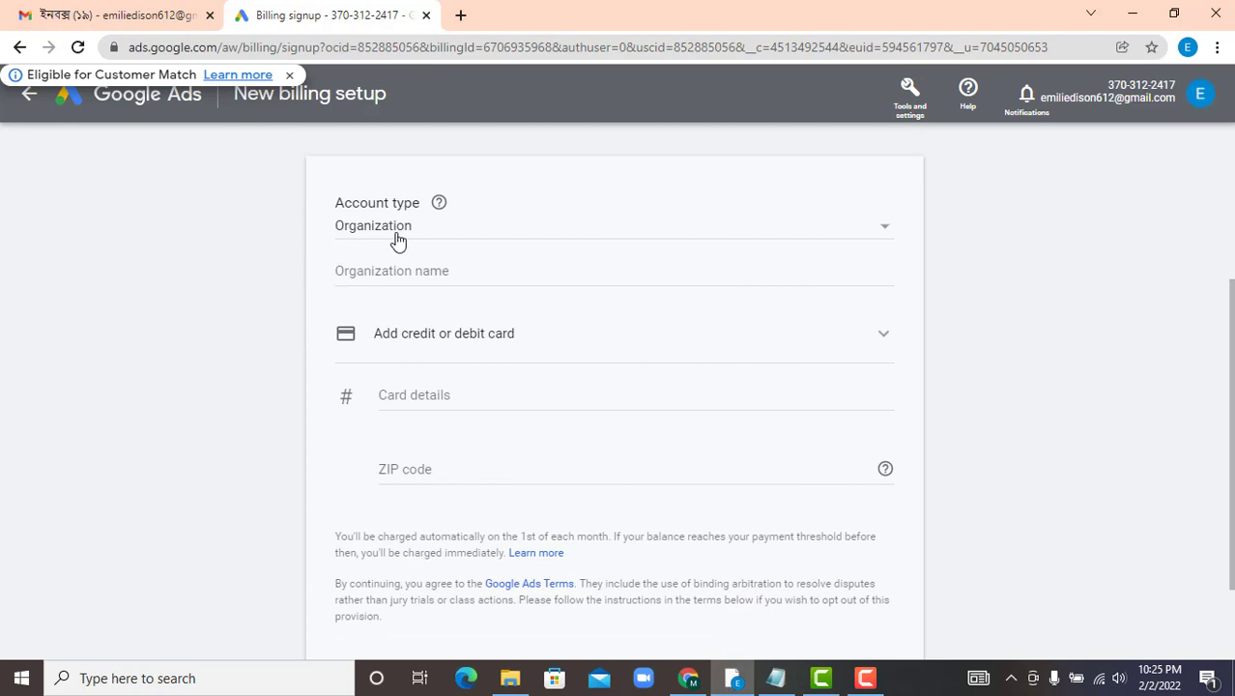
scroll(467, 297, "up", 2)
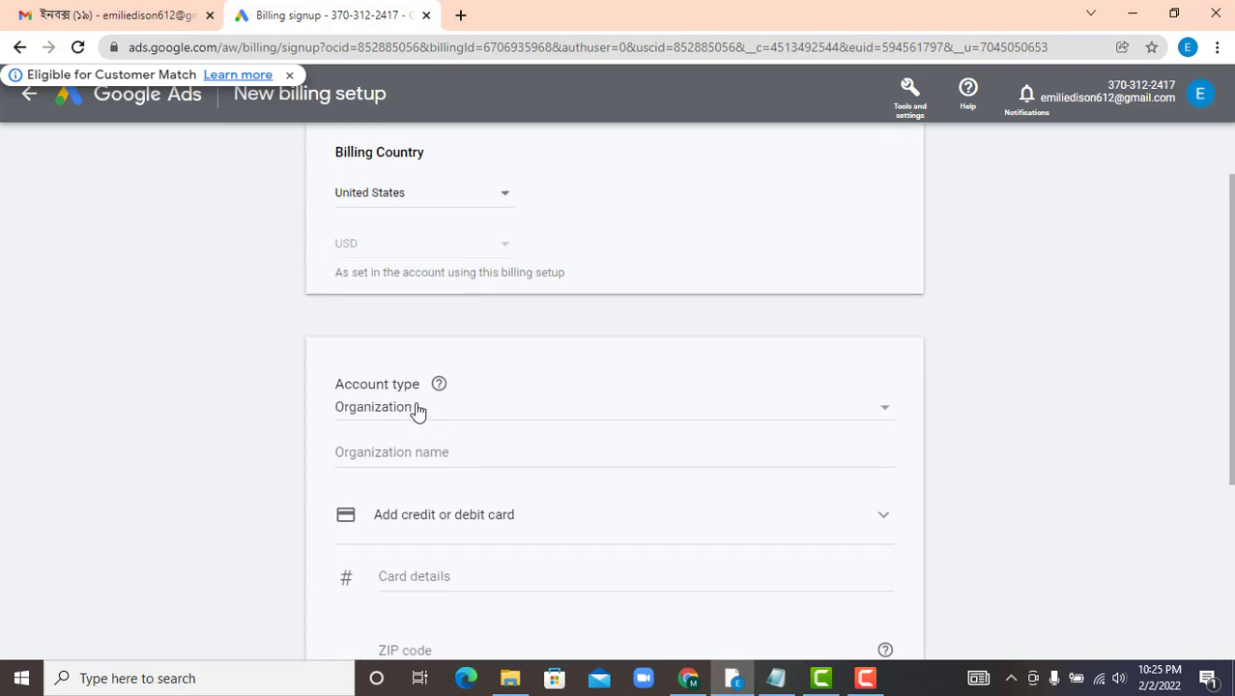
left_click(841, 413)
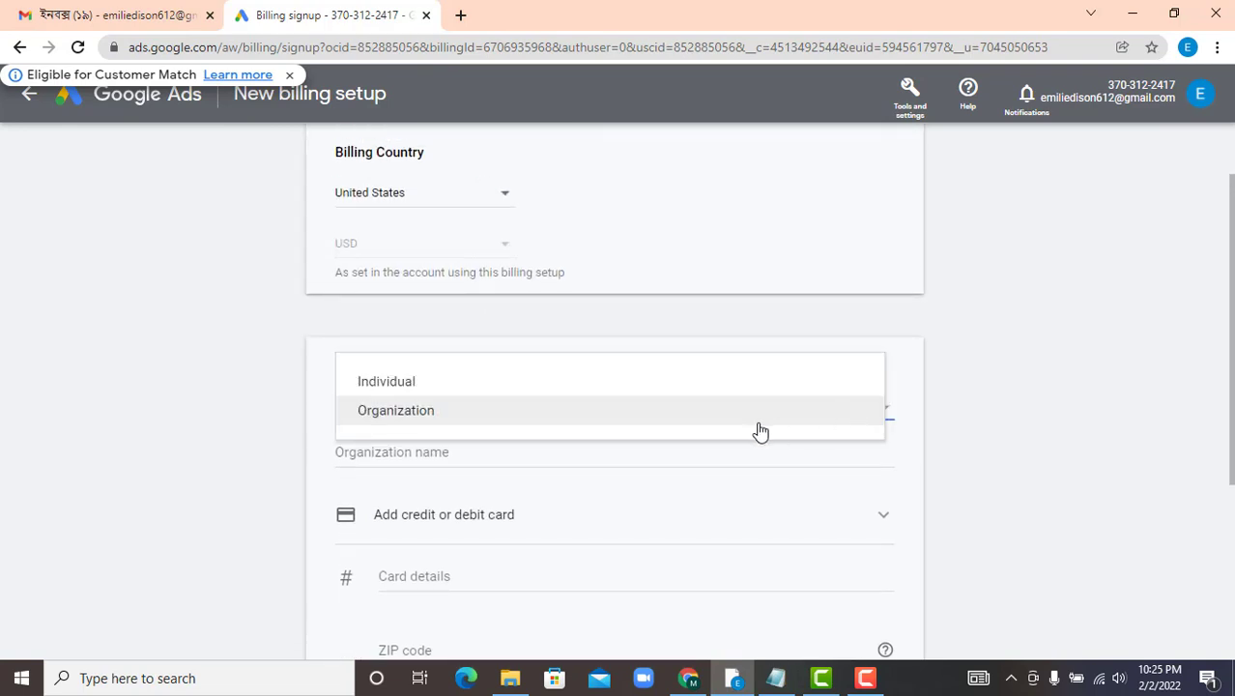
left_click(413, 389)
- Examine the credit or debit card fields of the payments setup, including card number, expiry date, cardholder name and ZIP code
scroll(628, 444, "down", 1)
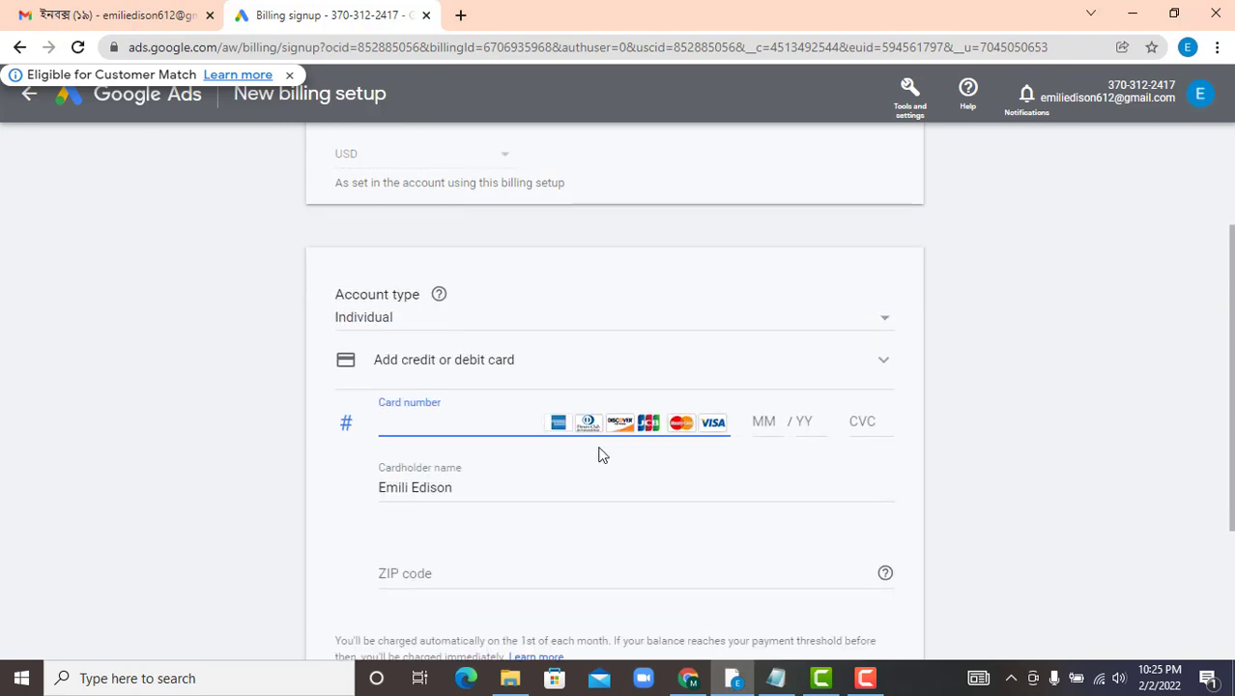
scroll(541, 444, "down", 2)
scroll(460, 345, "up", 1)
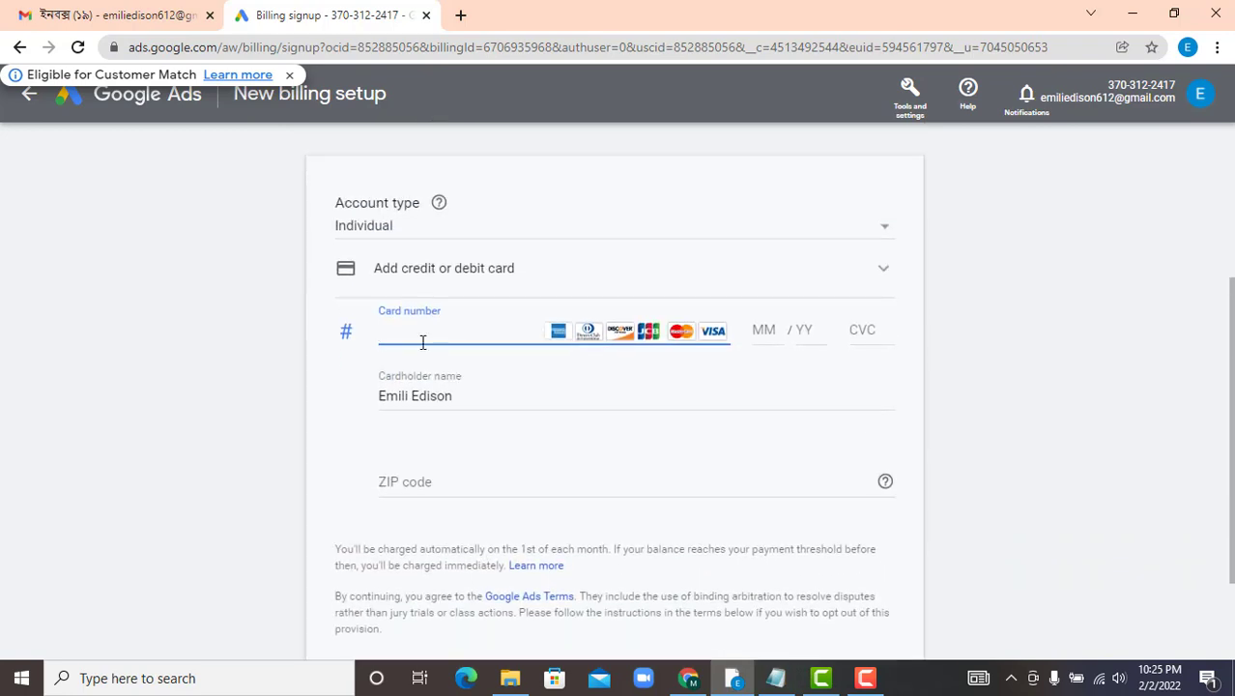
left_click(460, 398)
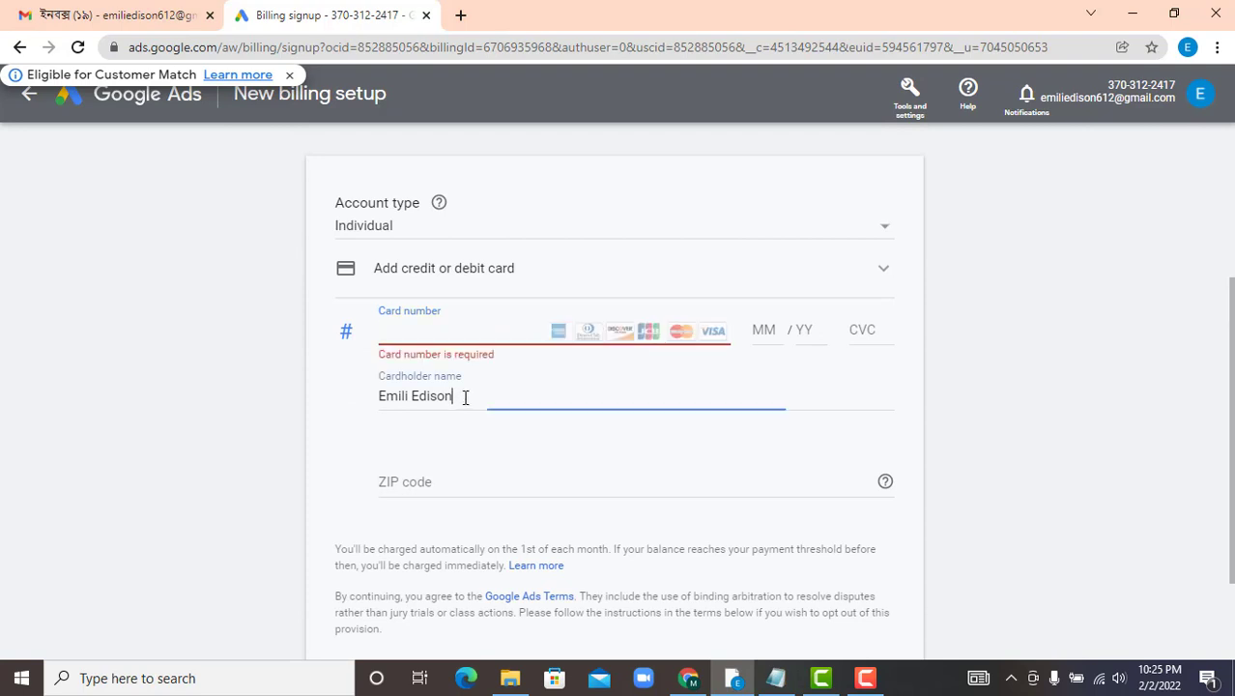
left_click(483, 463)
scroll(512, 438, "down", 1)
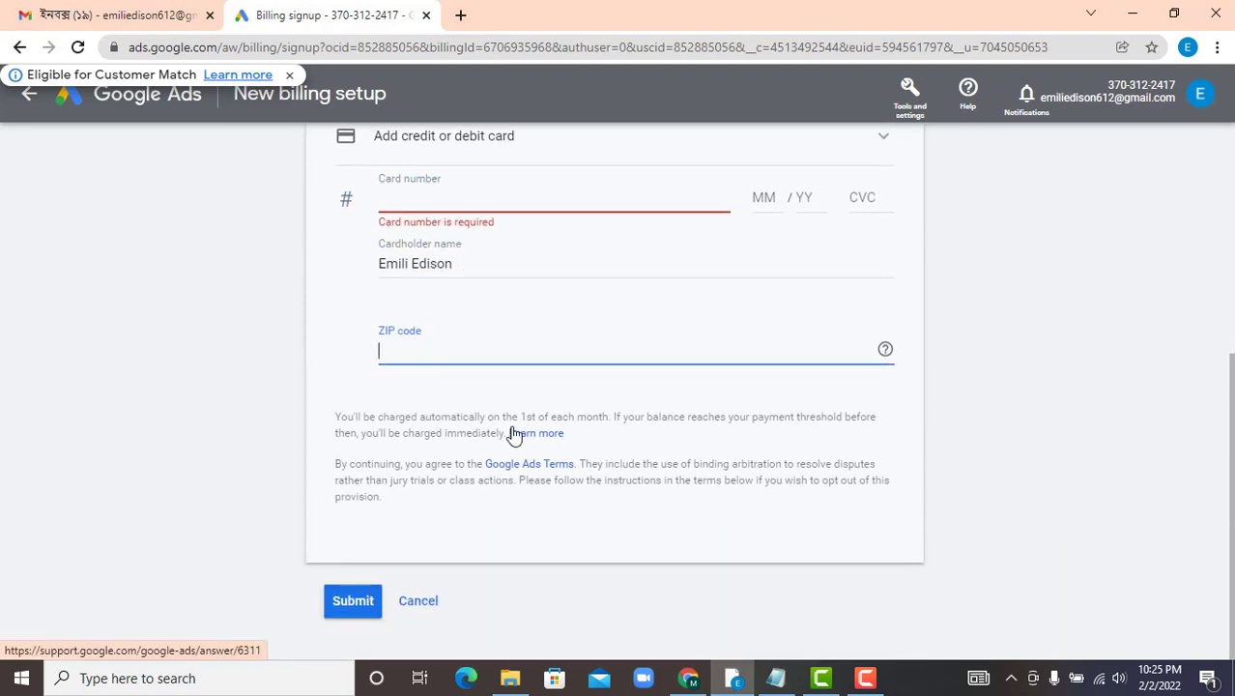
scroll(758, 363, "up", 2)
left_click(765, 374)
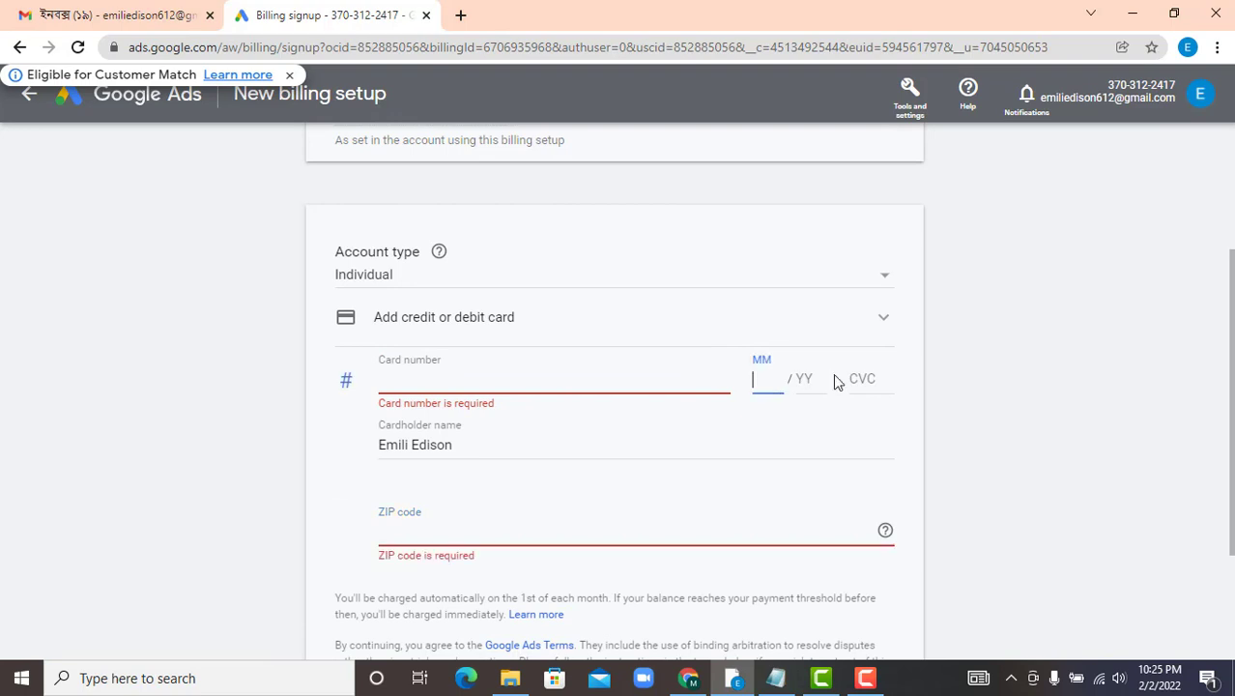
scroll(672, 420, "down", 2)
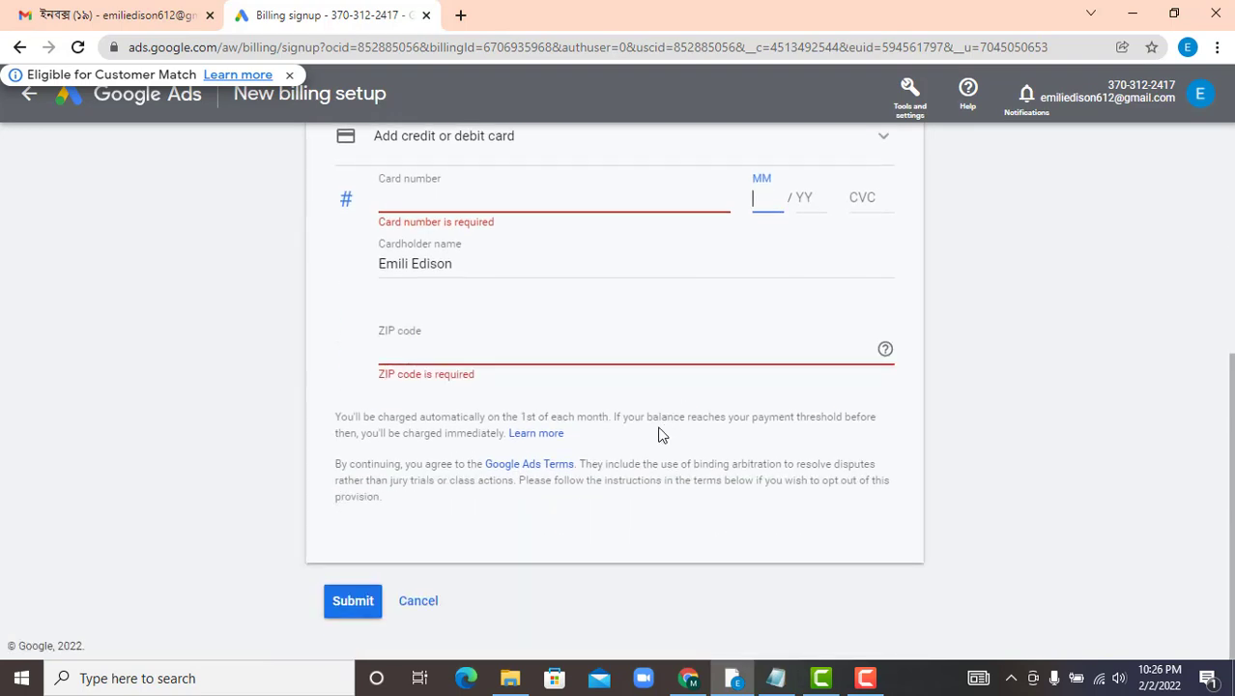
scroll(556, 404, "up", 2)
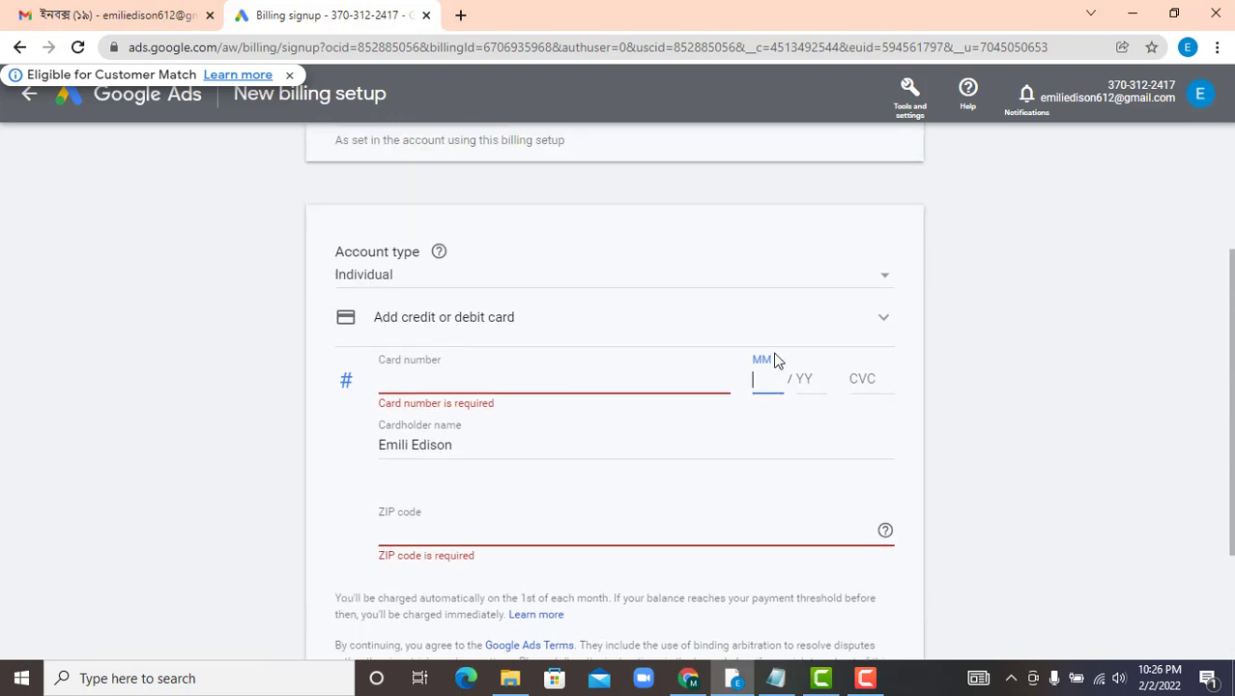
- Switch the payment method to PayPal and look over the other payment methods available
left_click(879, 323)
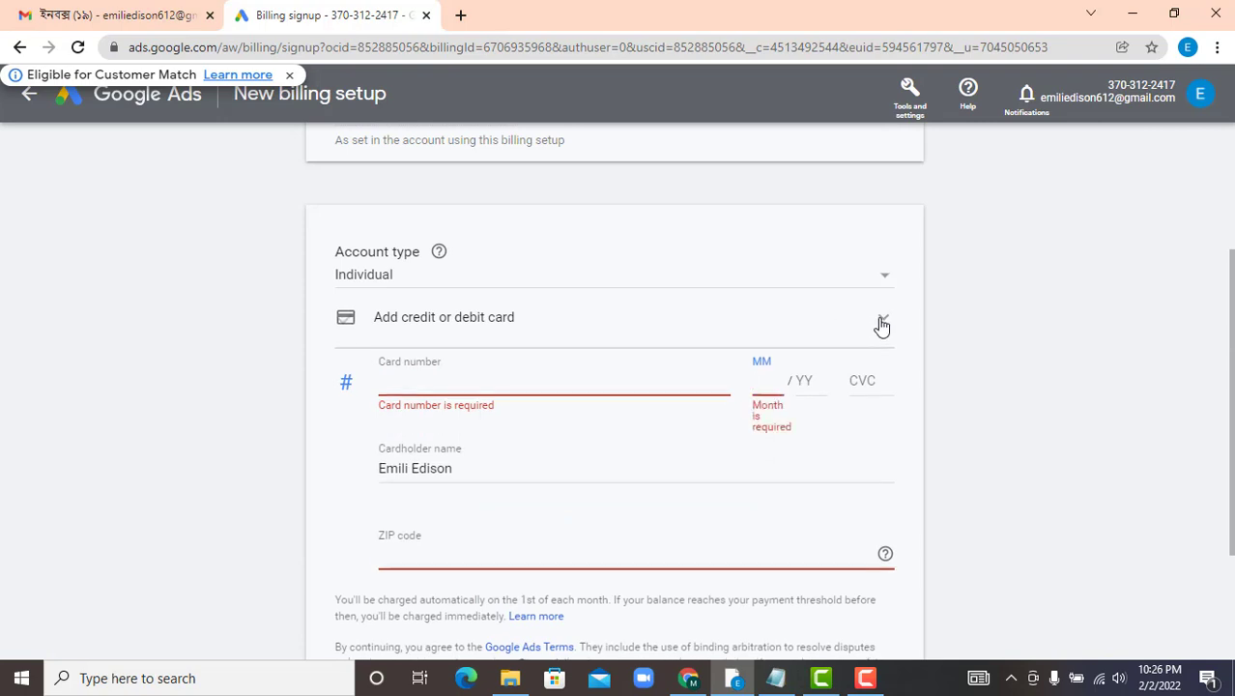
left_click(354, 383)
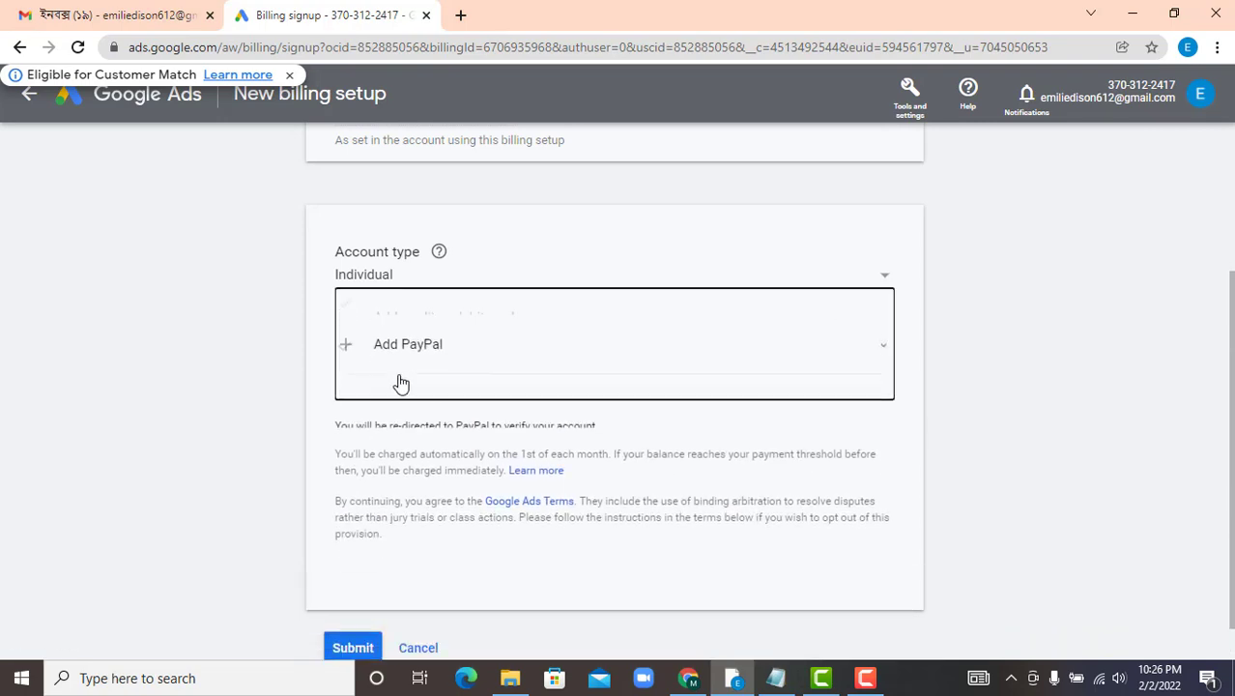
scroll(386, 343, "up", 1)
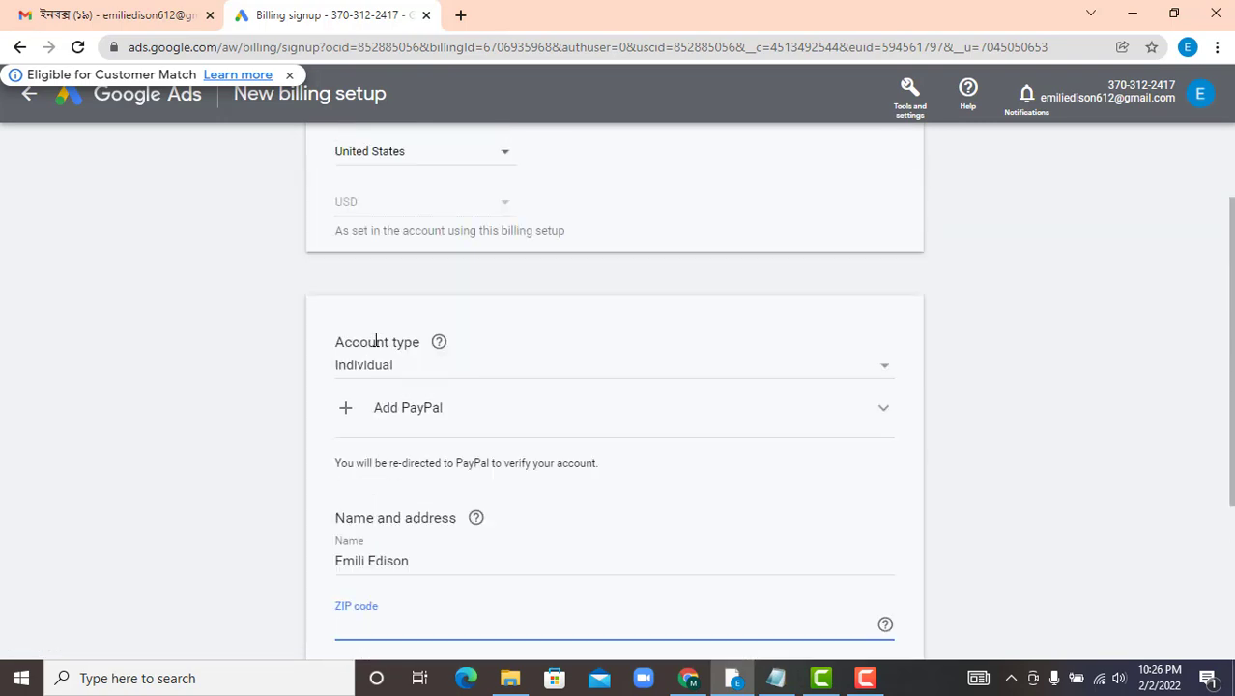
left_click(352, 407)
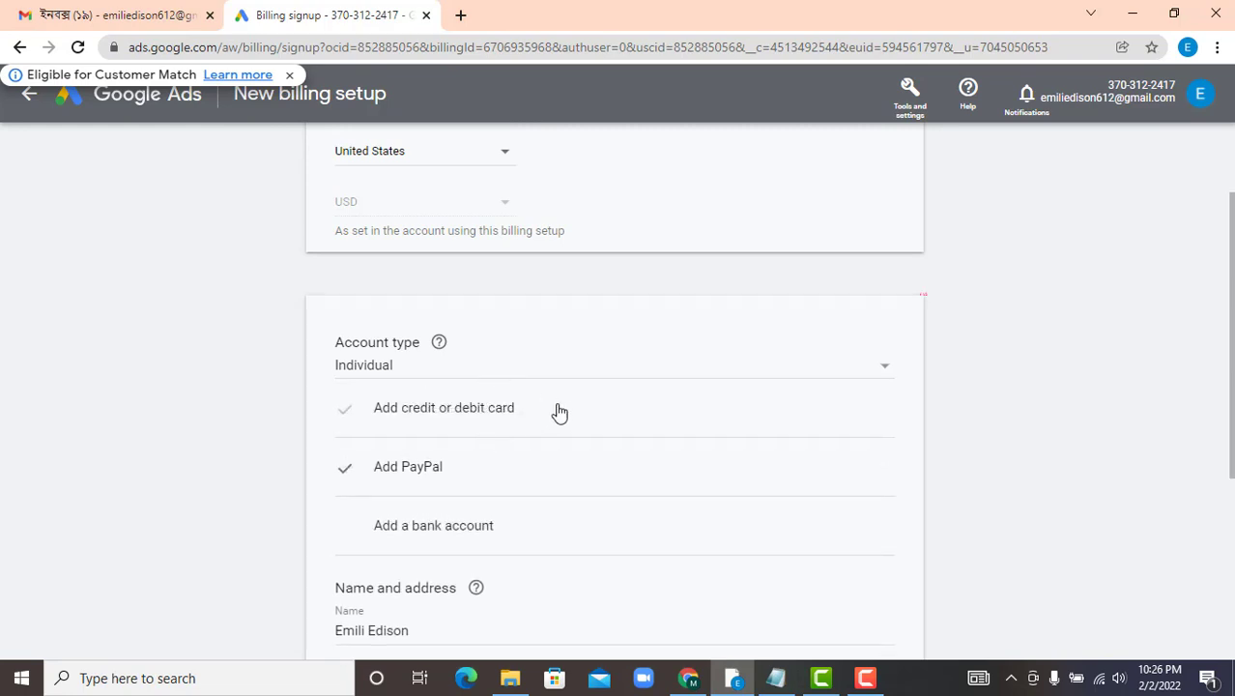
scroll(554, 411, "up", 1)
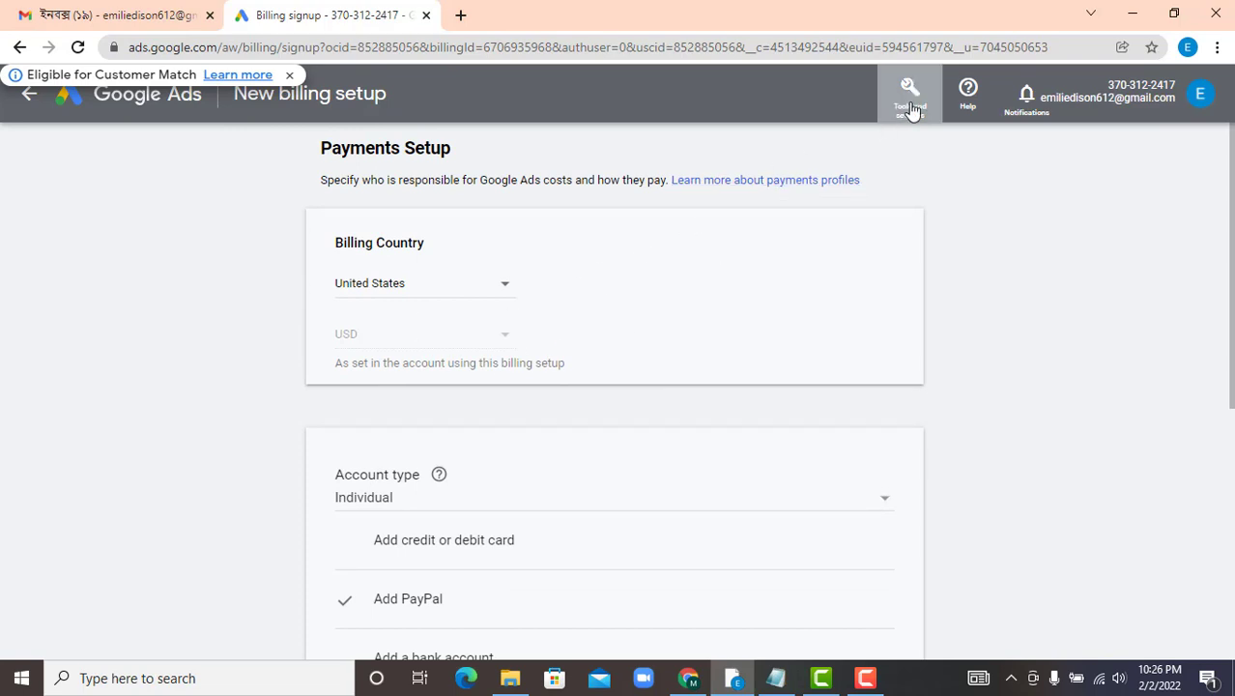
- Leave the billing setup and open the account's access and security page
left_click(703, 55)
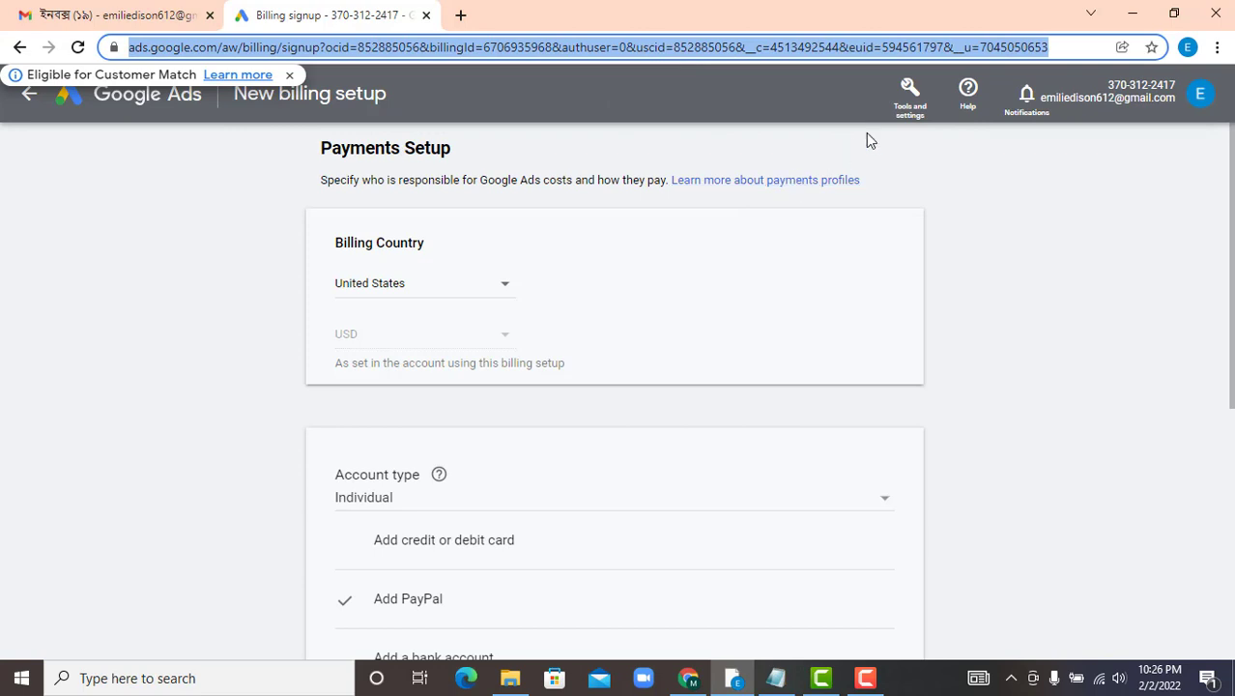
left_click(910, 96)
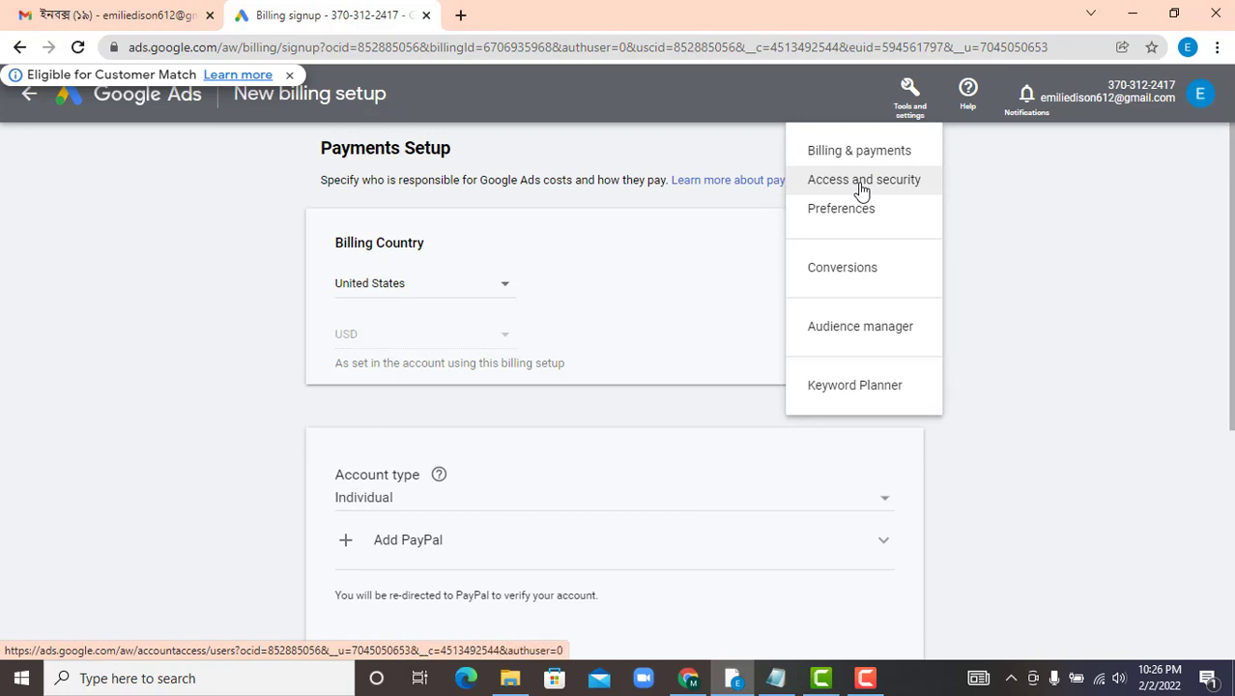
left_click(860, 191)
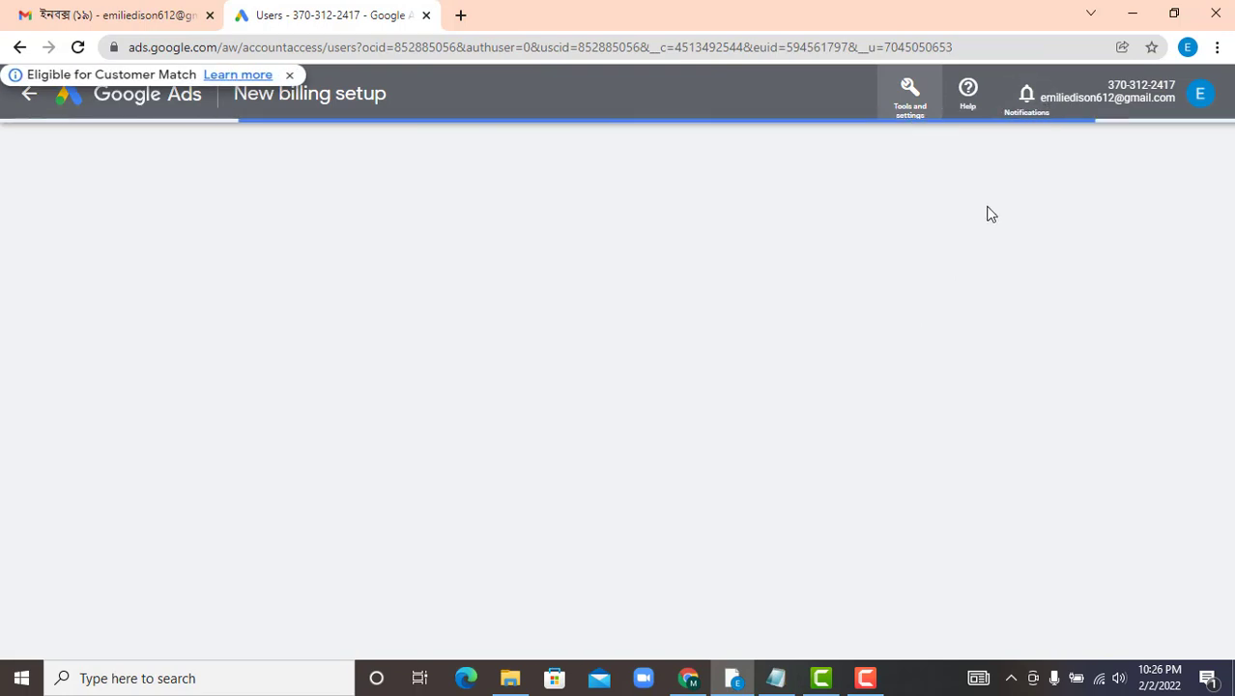
- Check the profile's list of Google Ads accounts and open the form for inviting another user to the account
left_click(1198, 93)
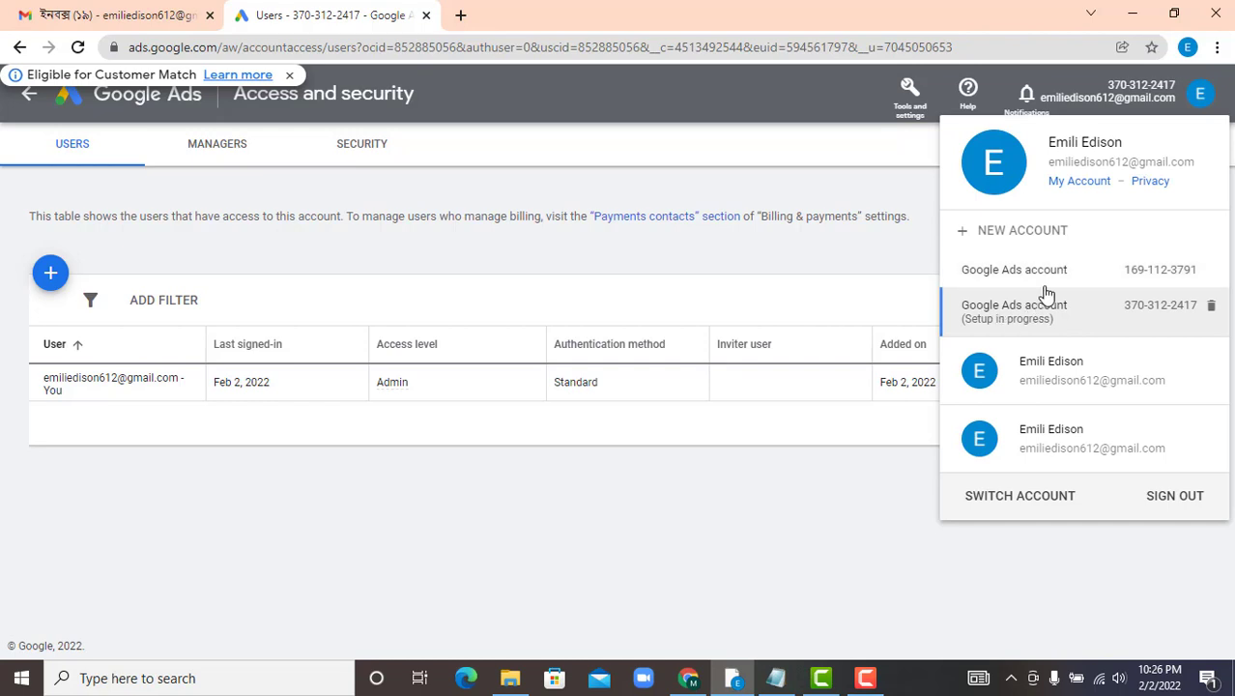
left_click(158, 370)
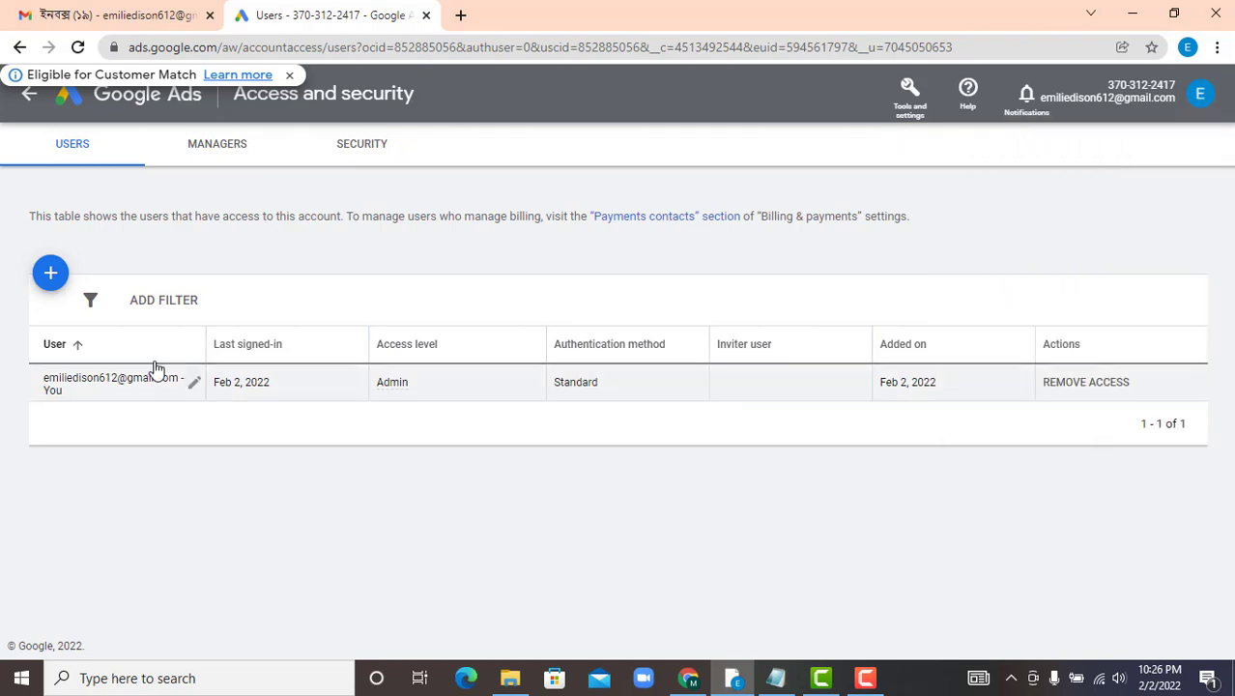
left_click(51, 276)
- Compare the Standard and Admin access levels in the invitation form and leave the access level set to Standard
left_click(611, 369)
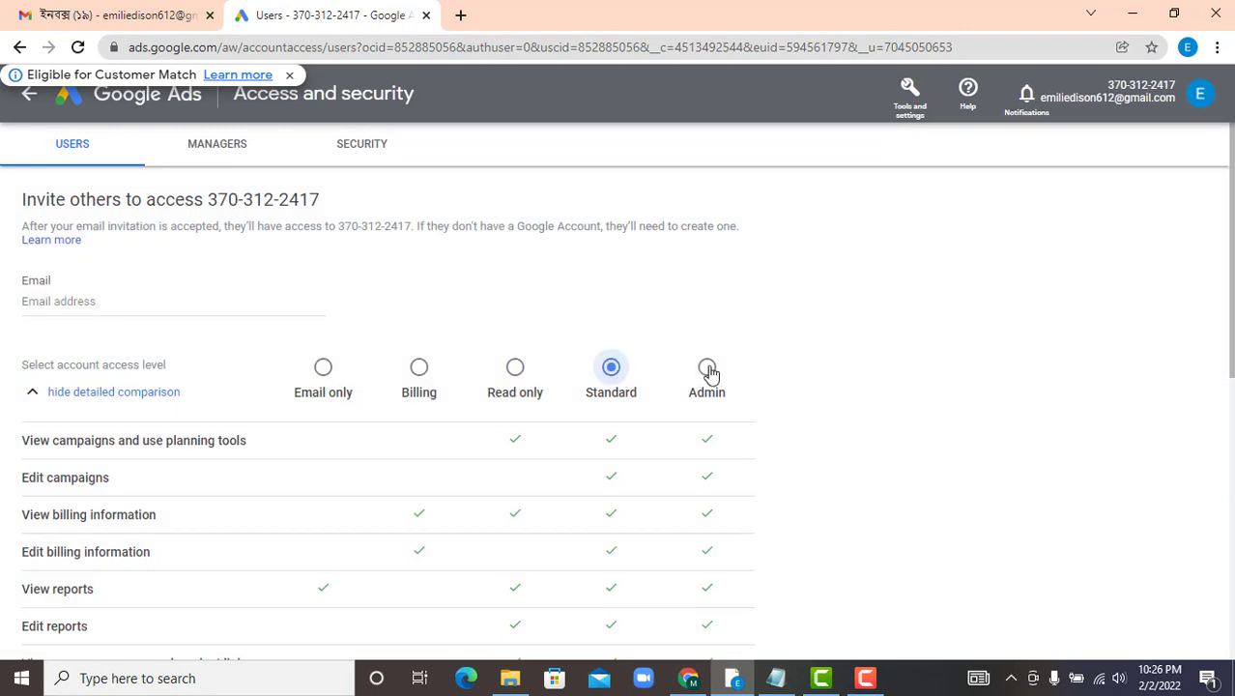
left_click(707, 369)
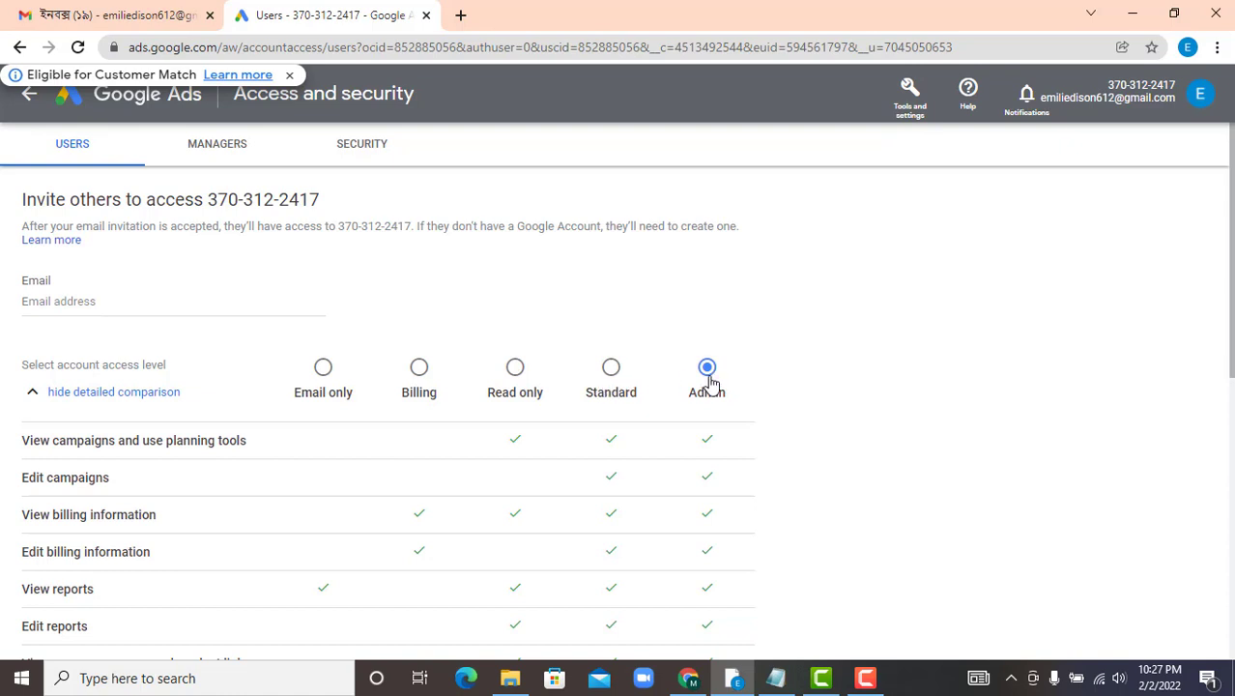
left_click(611, 373)
left_click(708, 373)
left_click(633, 379)
left_click(705, 379)
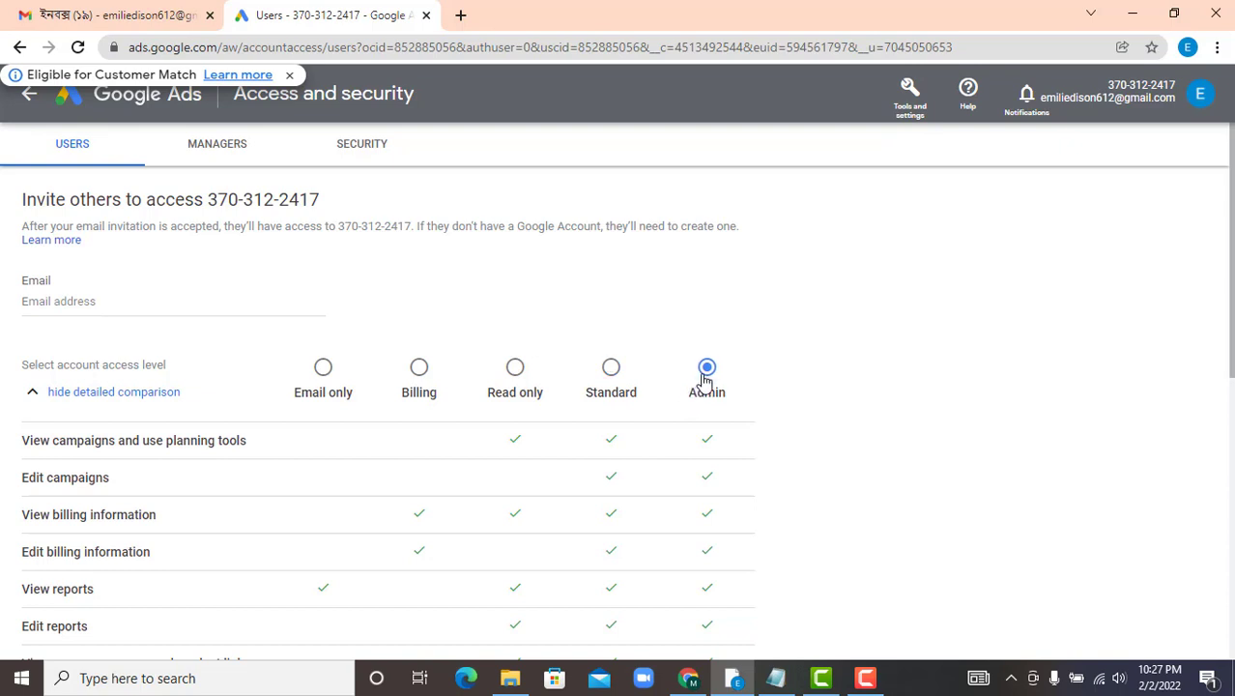
left_click(609, 382)
scroll(423, 437, "down", 6)
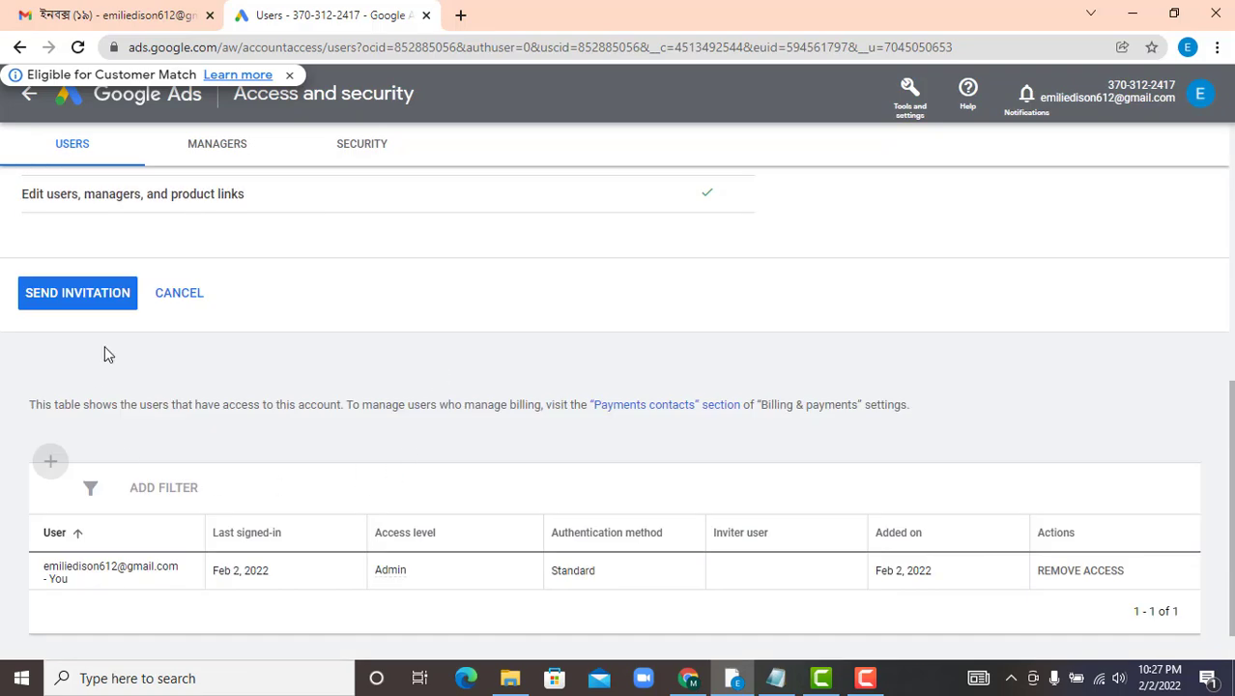
scroll(507, 271, "up", 6)
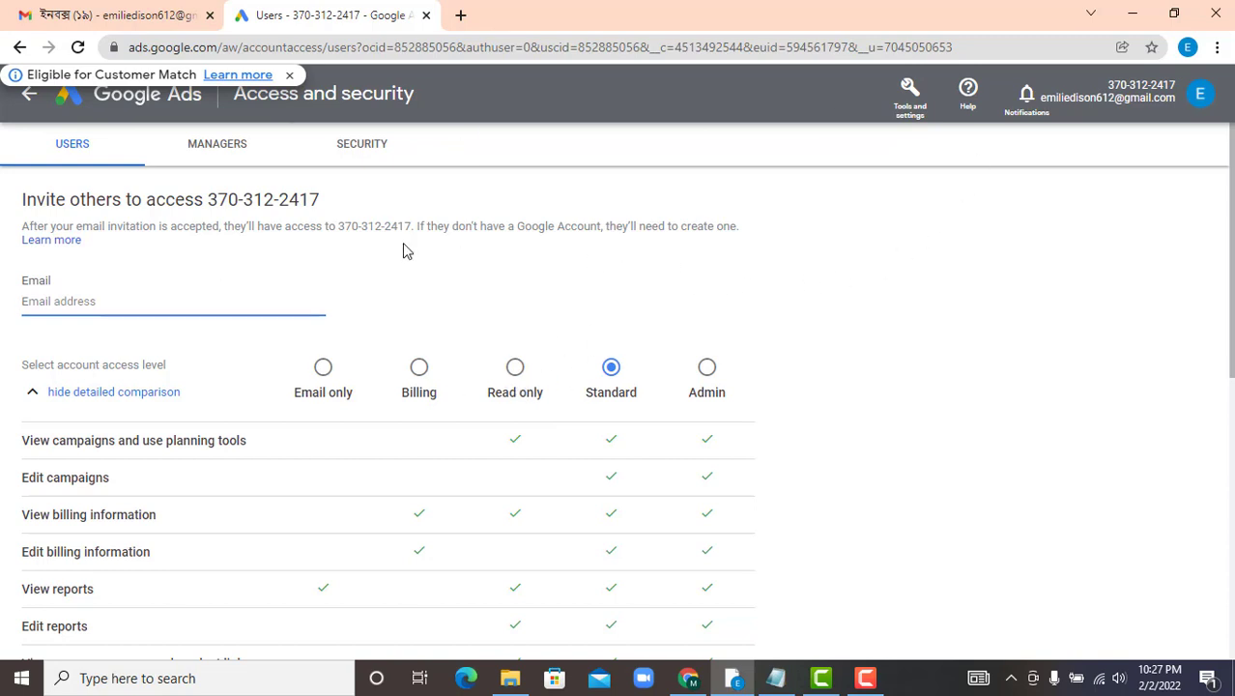
- Look over the profile's account list and the pages offered under the account's tools and settings
left_click(913, 113)
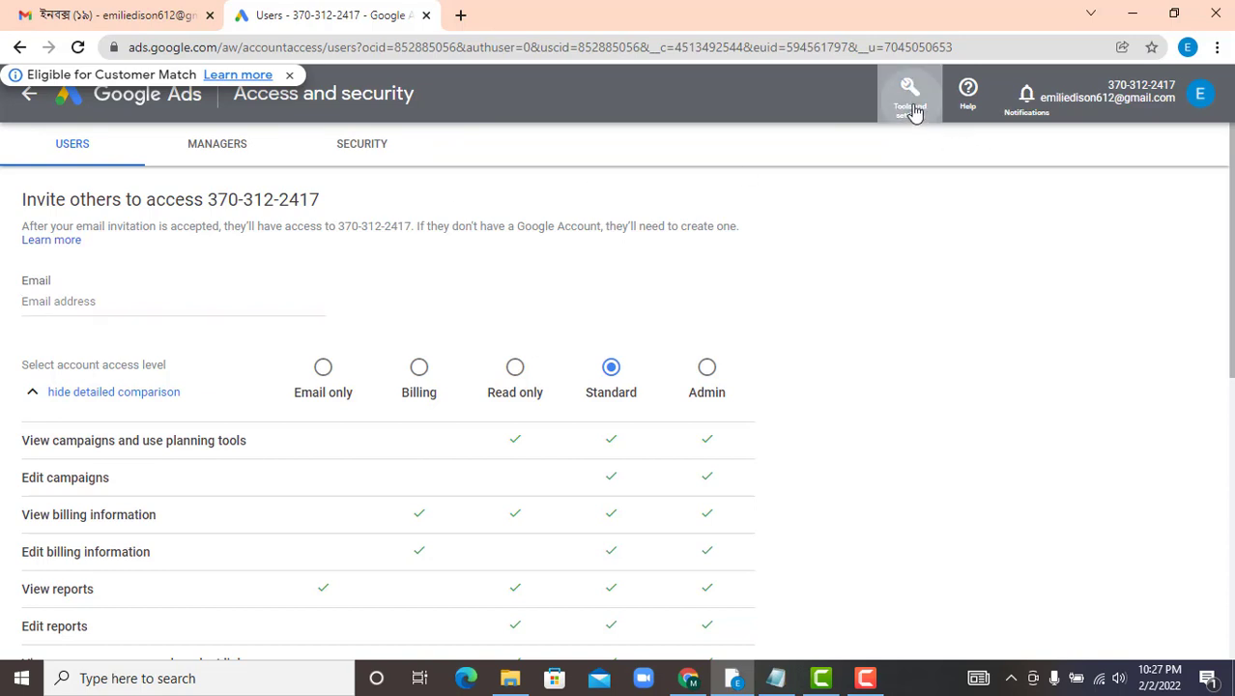
left_click(1197, 140)
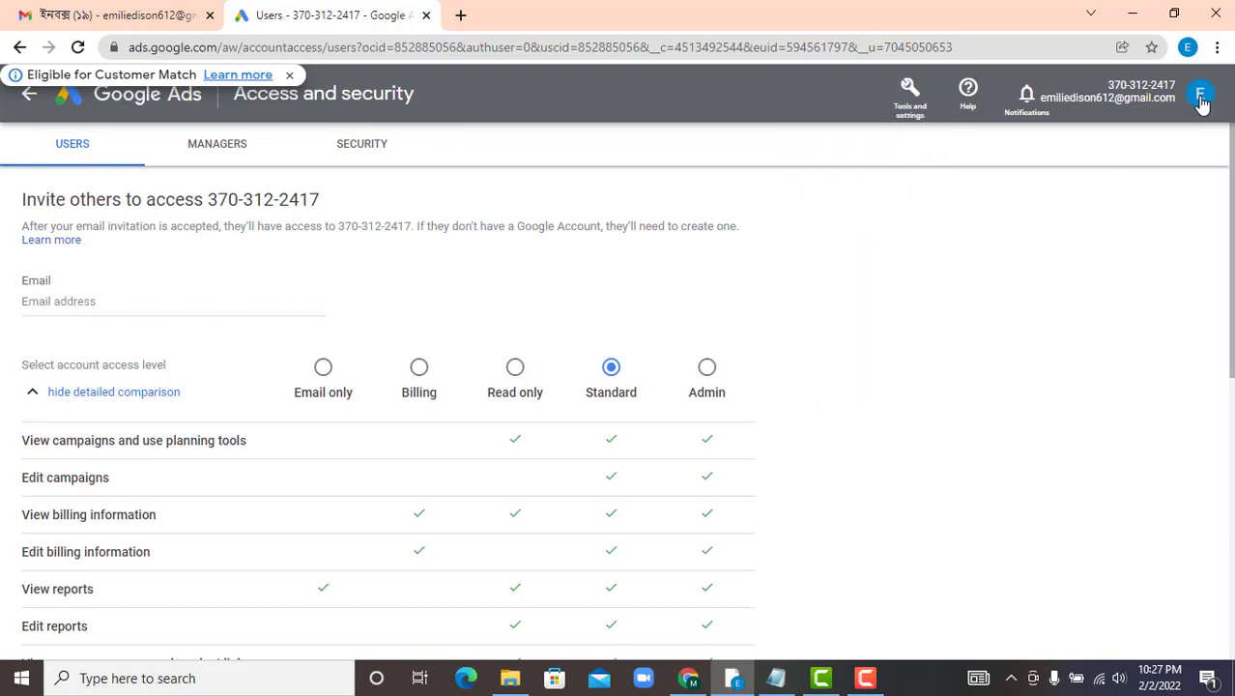
left_click(1200, 97)
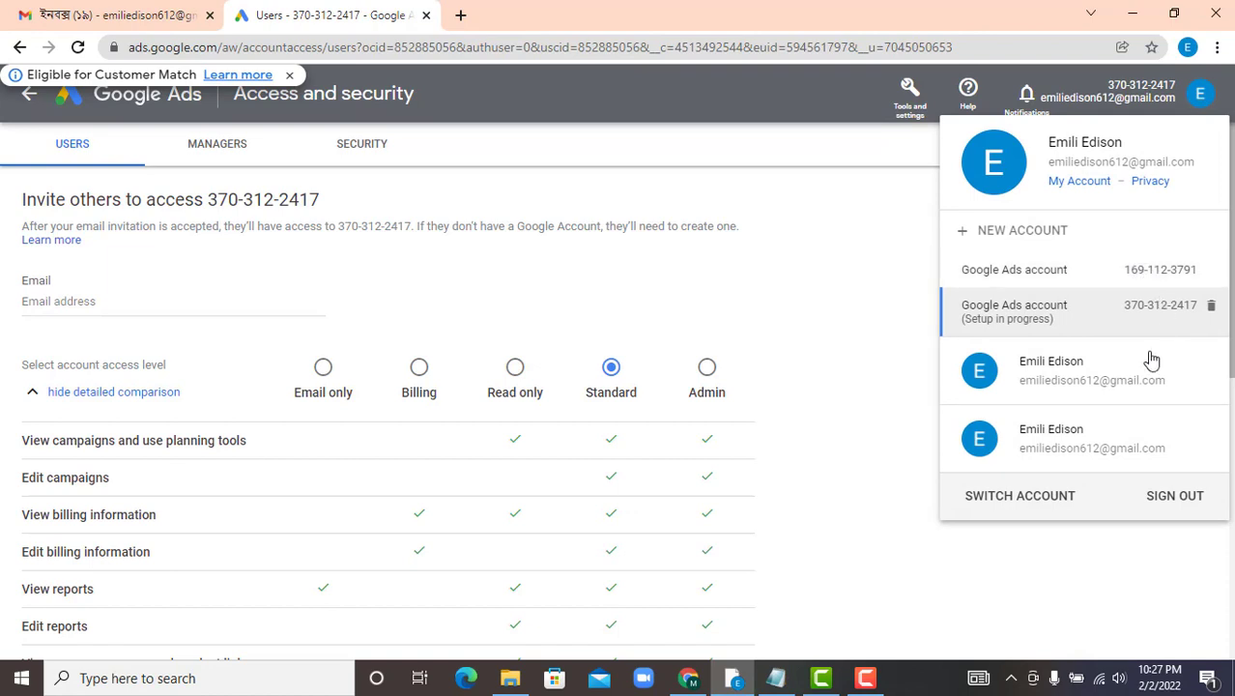
left_click(862, 222)
left_click(910, 116)
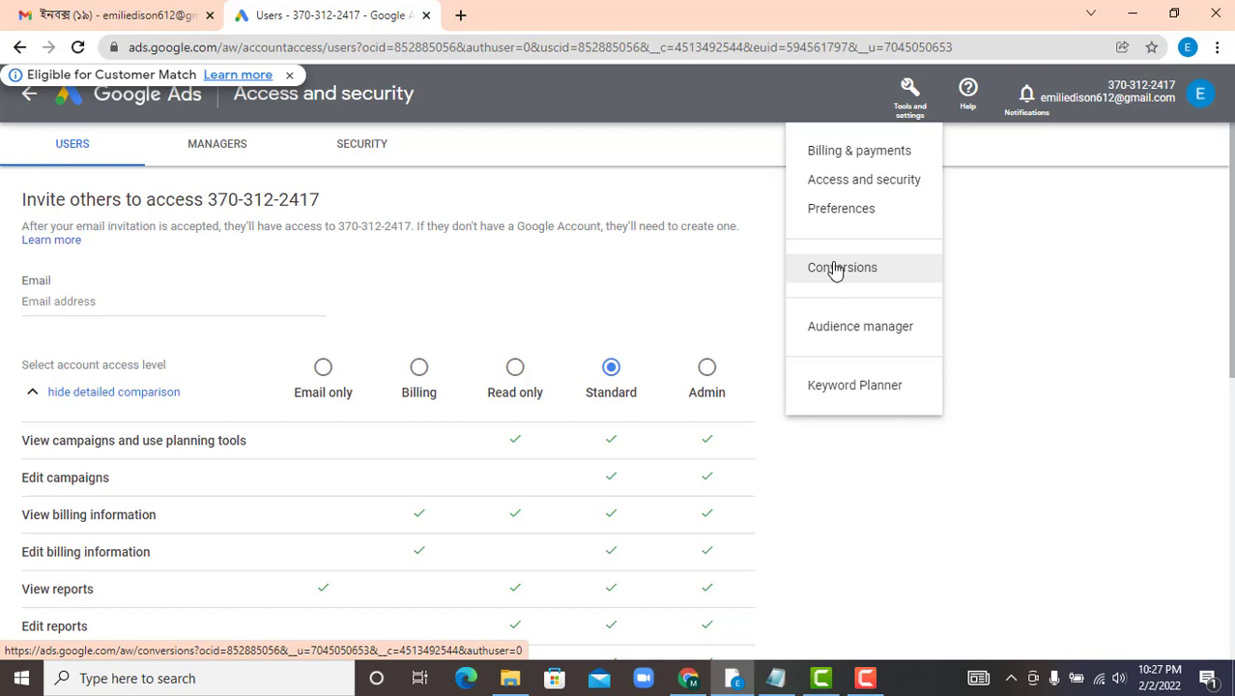
- Switch to the Notepad notes and insert two blank lines after "1. Google Adwords Account"
left_click(776, 677)
left_click(484, 168)
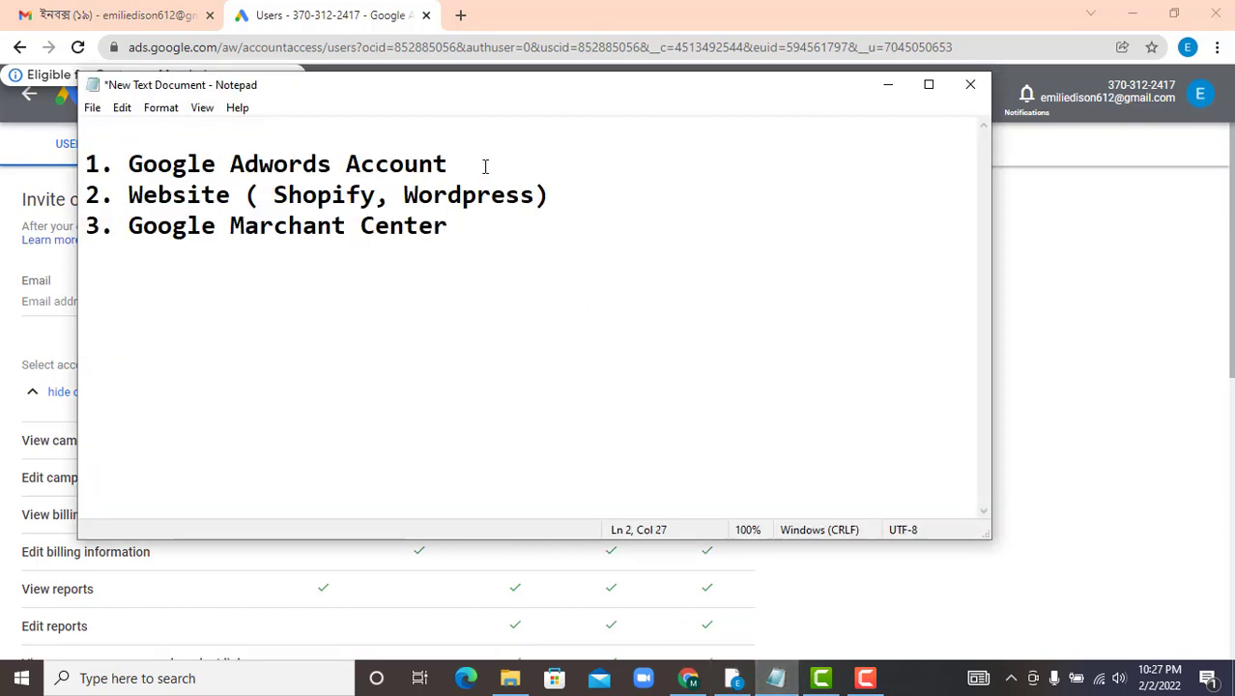
key("Return")
key("Return")
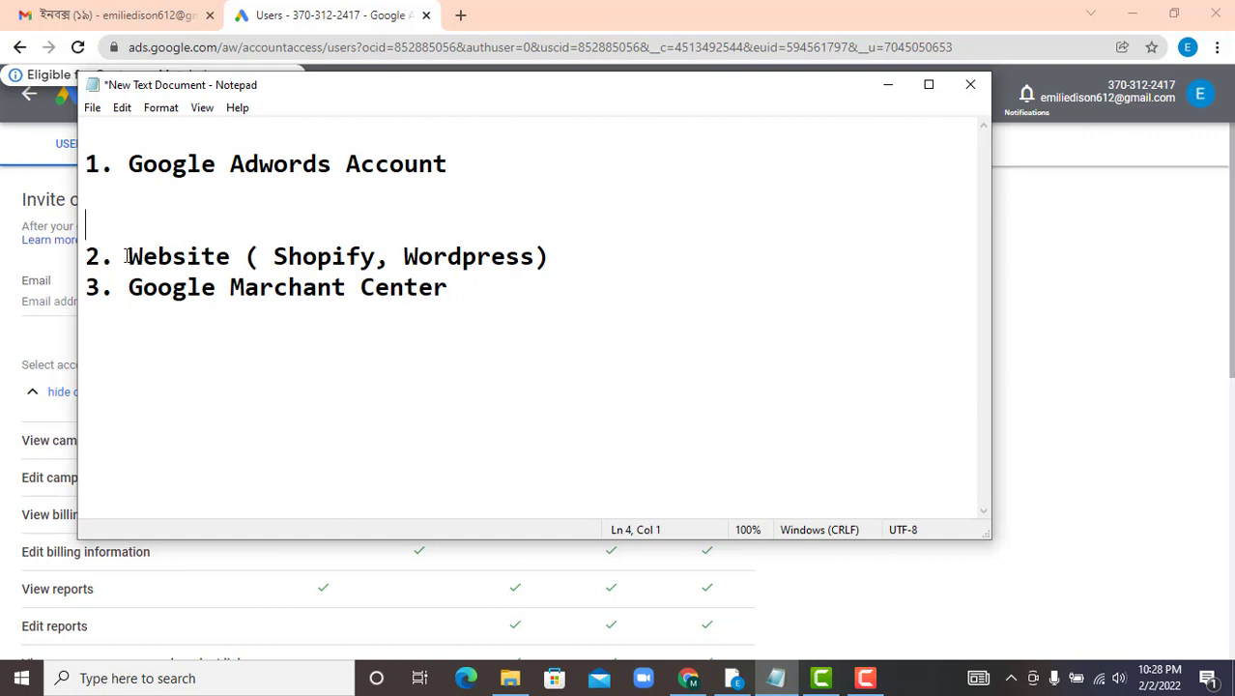
- Review the remaining items in the notes: the website on Shopify or Wordpress, and the Google Marchant Center
left_click_drag(127, 256, 552, 253)
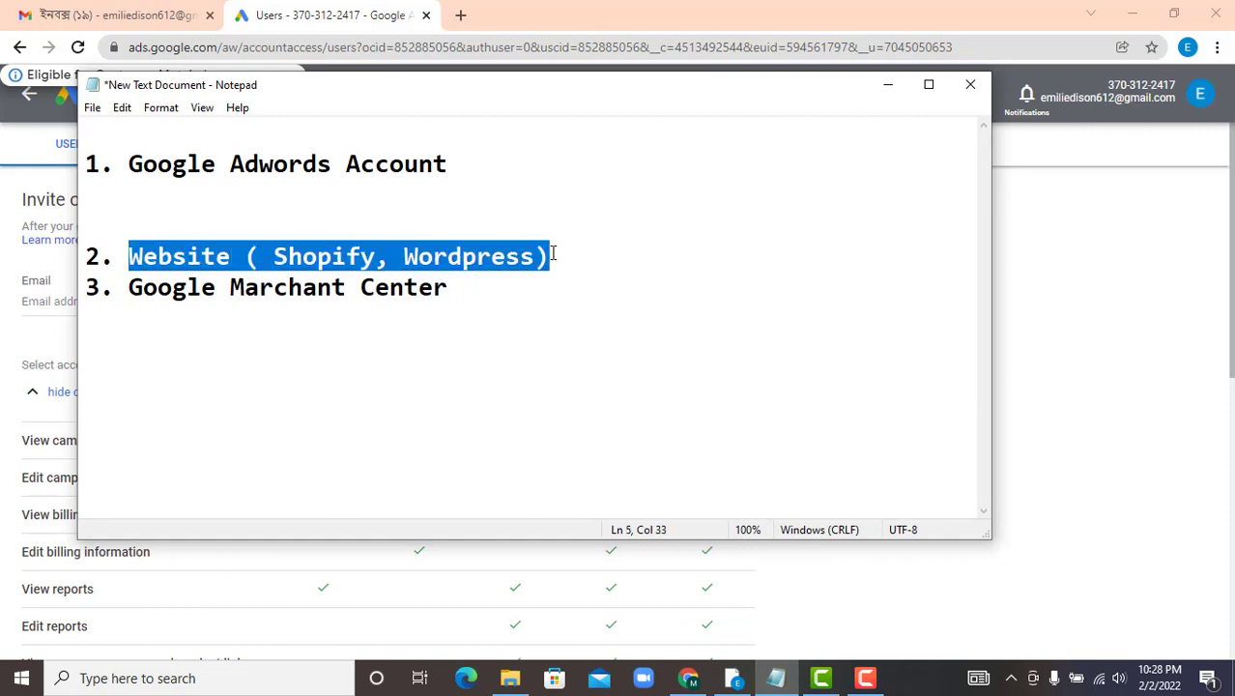
left_click(552, 256)
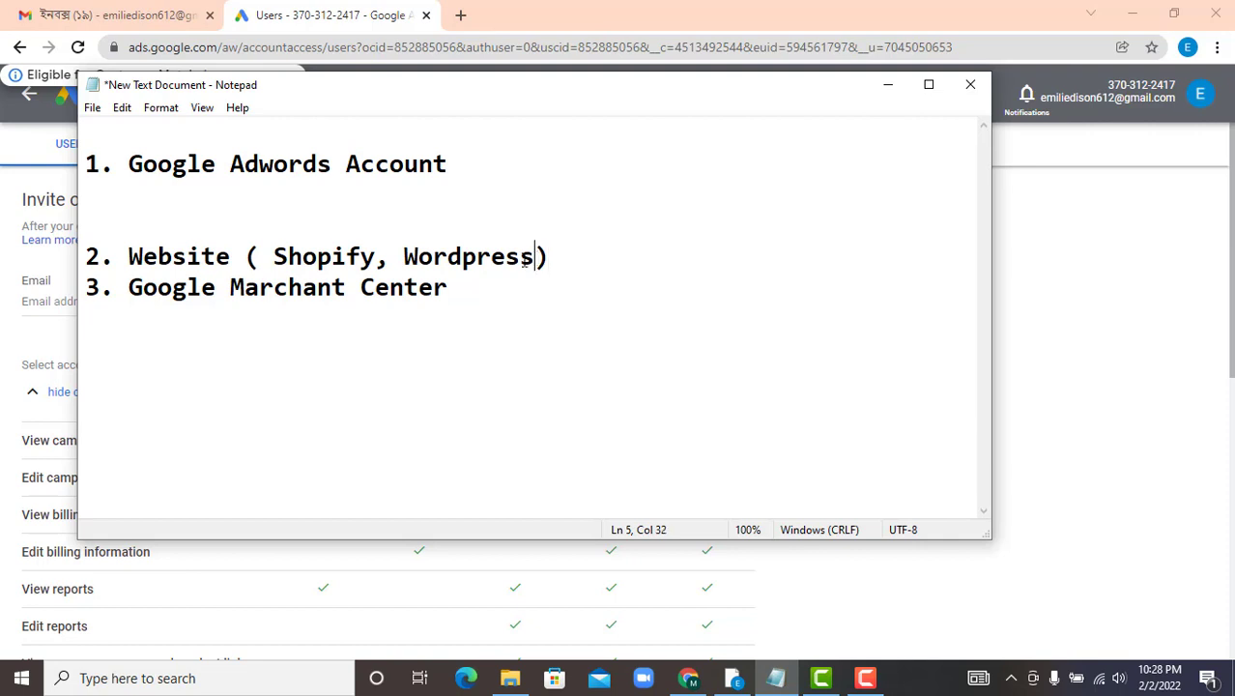
left_click_drag(525, 259, 278, 266)
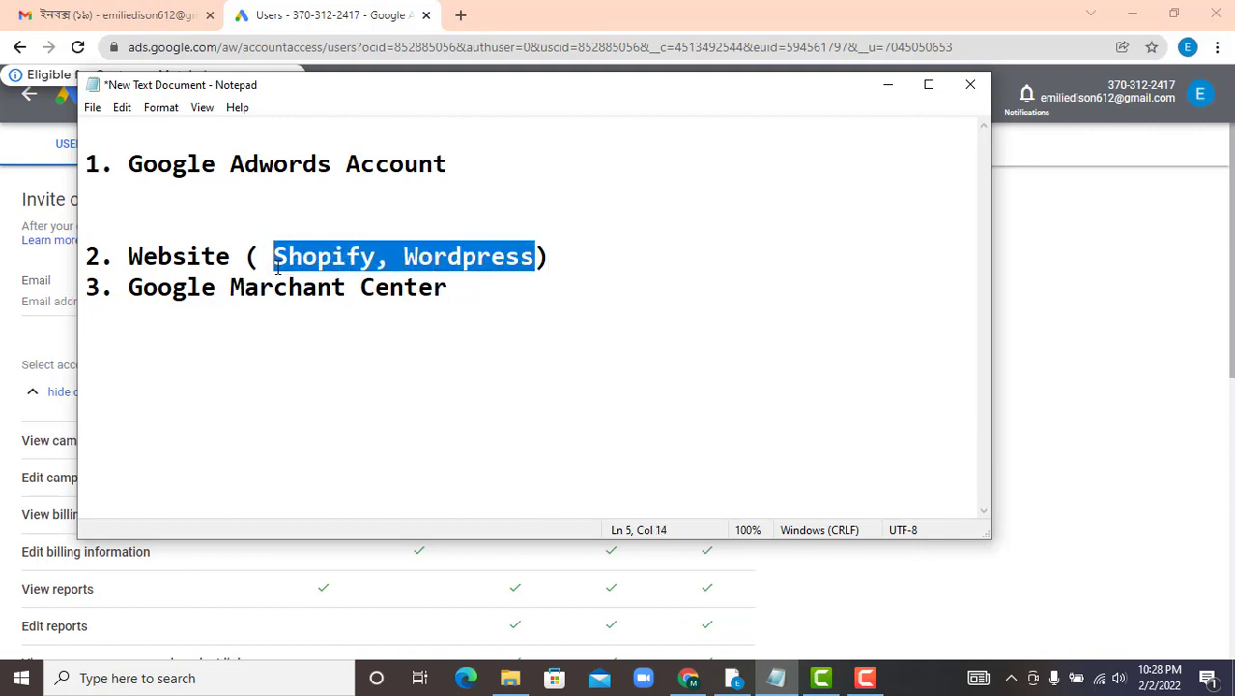
left_click(303, 255)
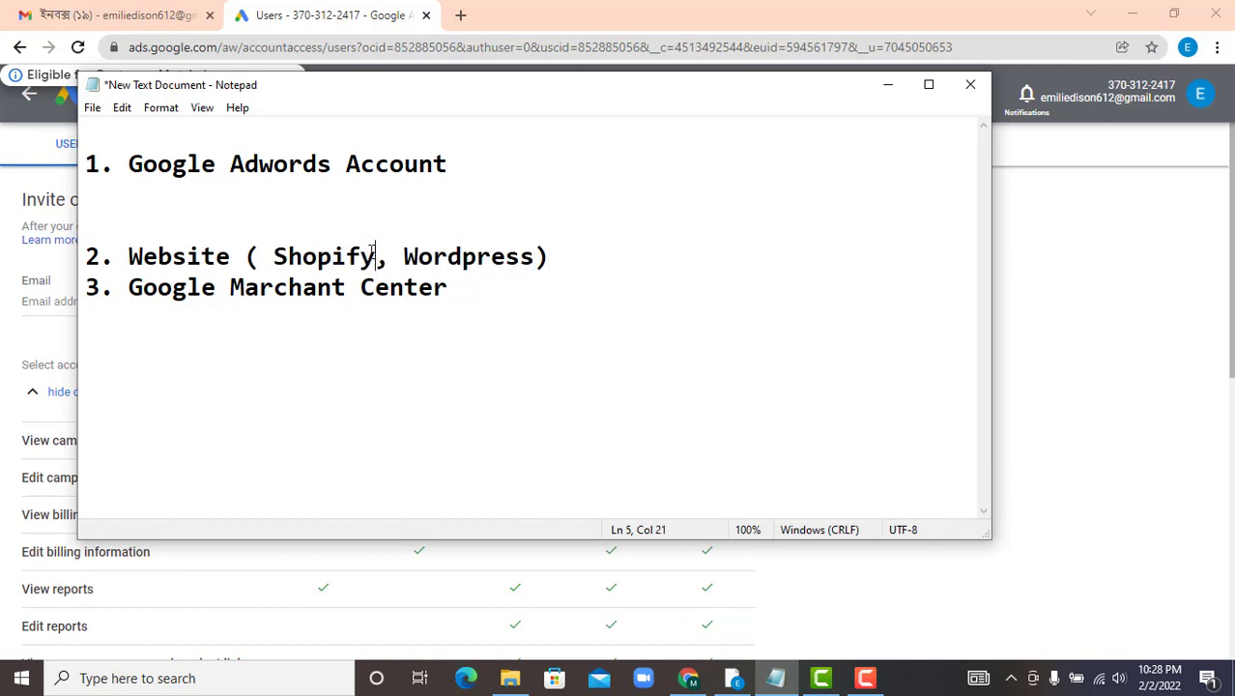
left_click_drag(374, 250, 275, 256)
left_click_drag(389, 254, 530, 257)
left_click(446, 253)
left_click_drag(232, 253, 129, 255)
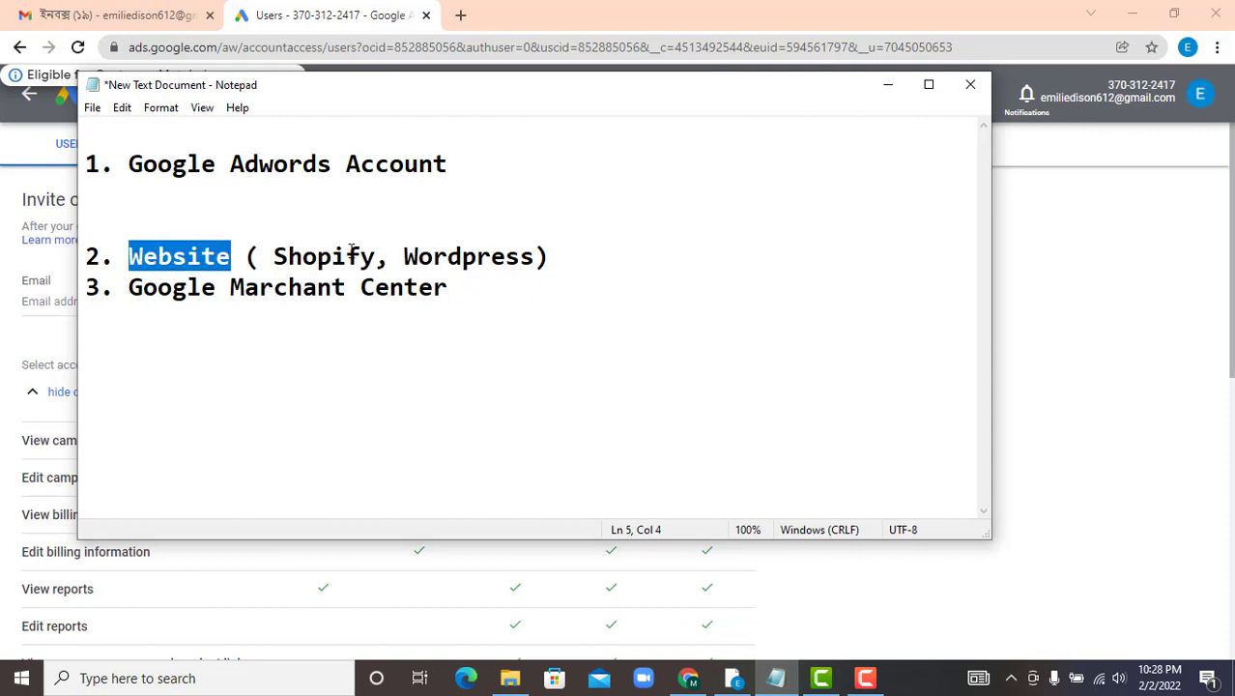
left_click_drag(375, 255, 273, 255)
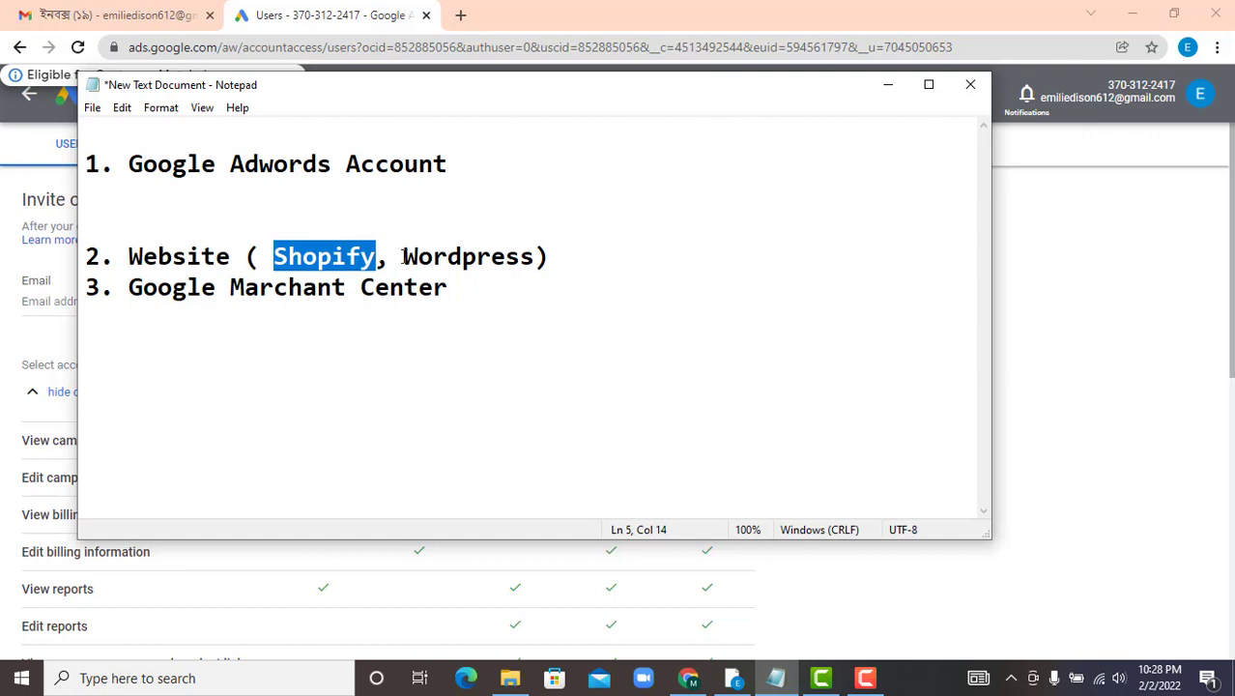
left_click_drag(402, 255, 531, 256)
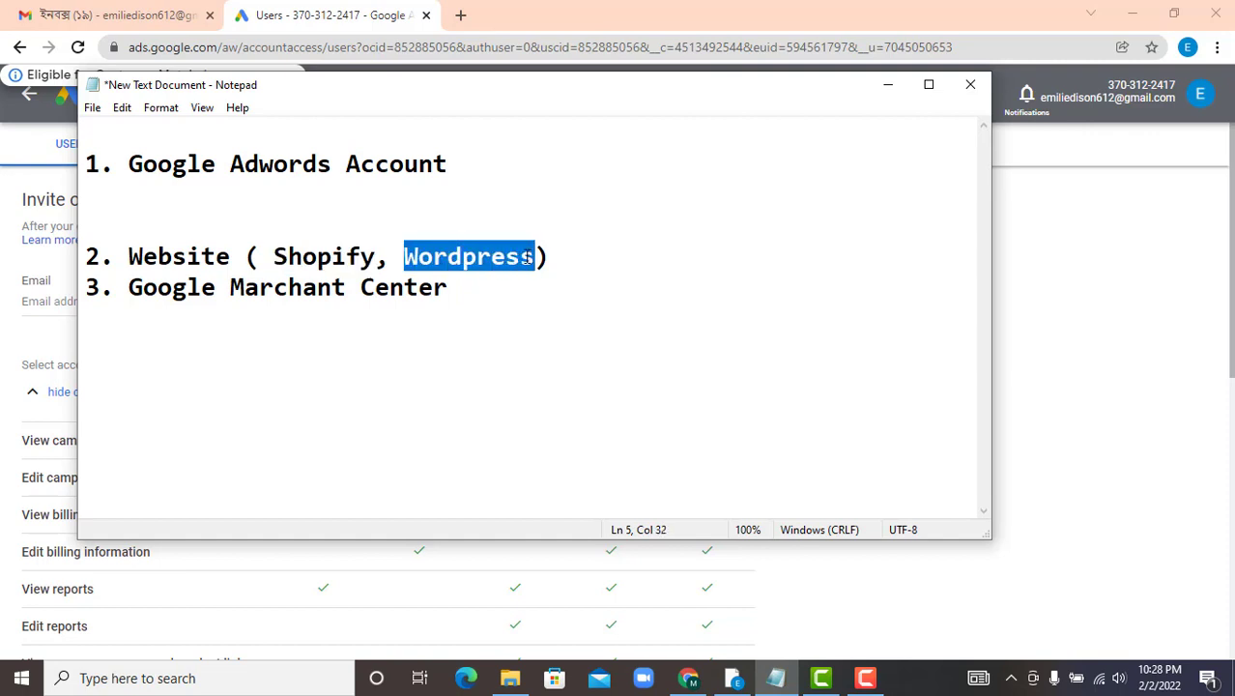
left_click(530, 256)
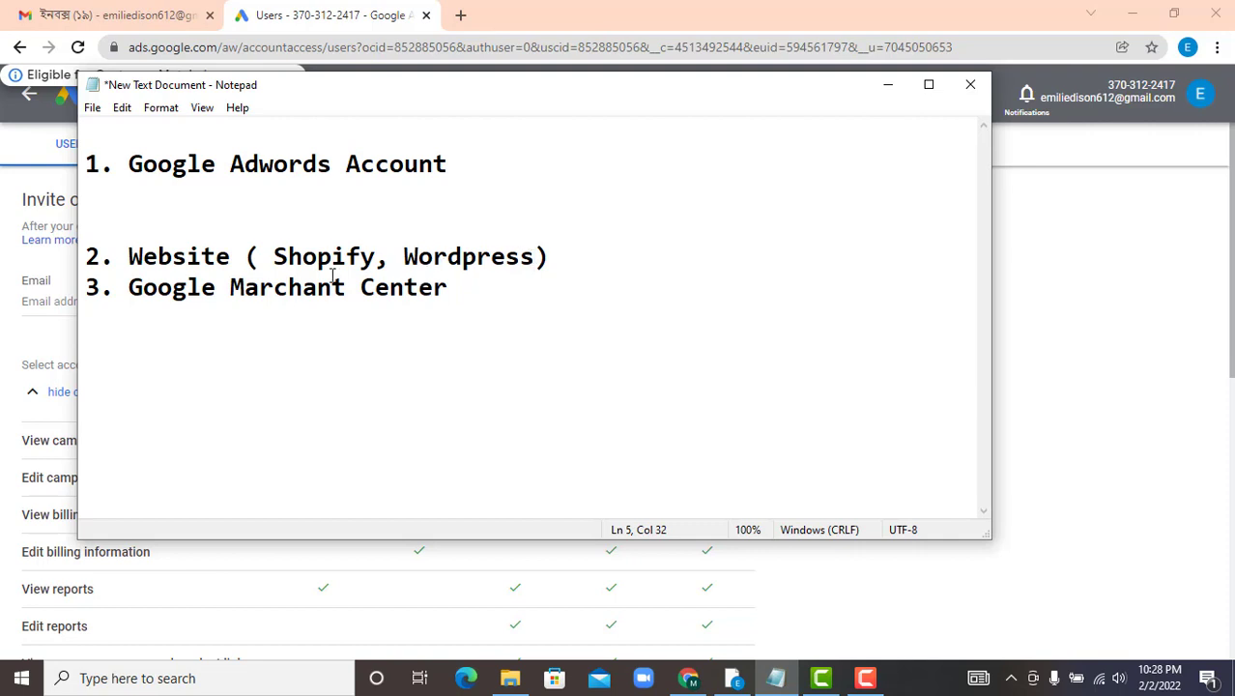
left_click_drag(379, 256, 273, 256)
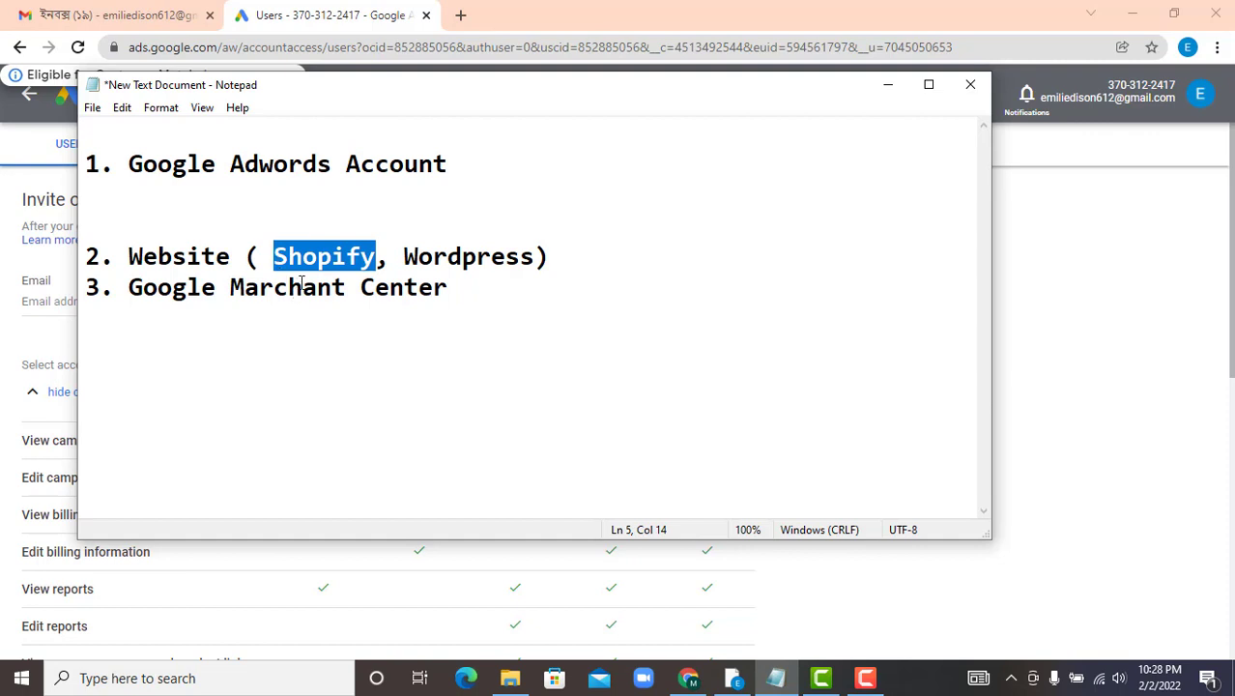
left_click(303, 283)
left_click_drag(383, 257, 272, 259)
left_click(465, 256)
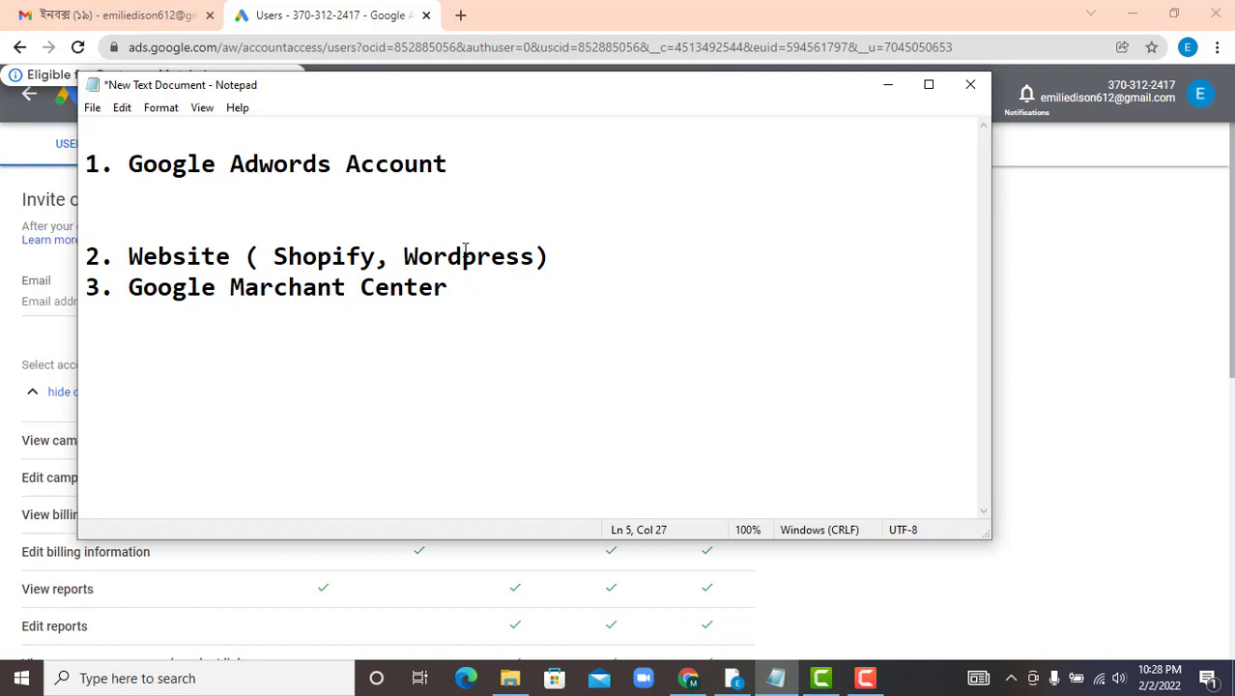
left_click_drag(536, 256, 404, 257)
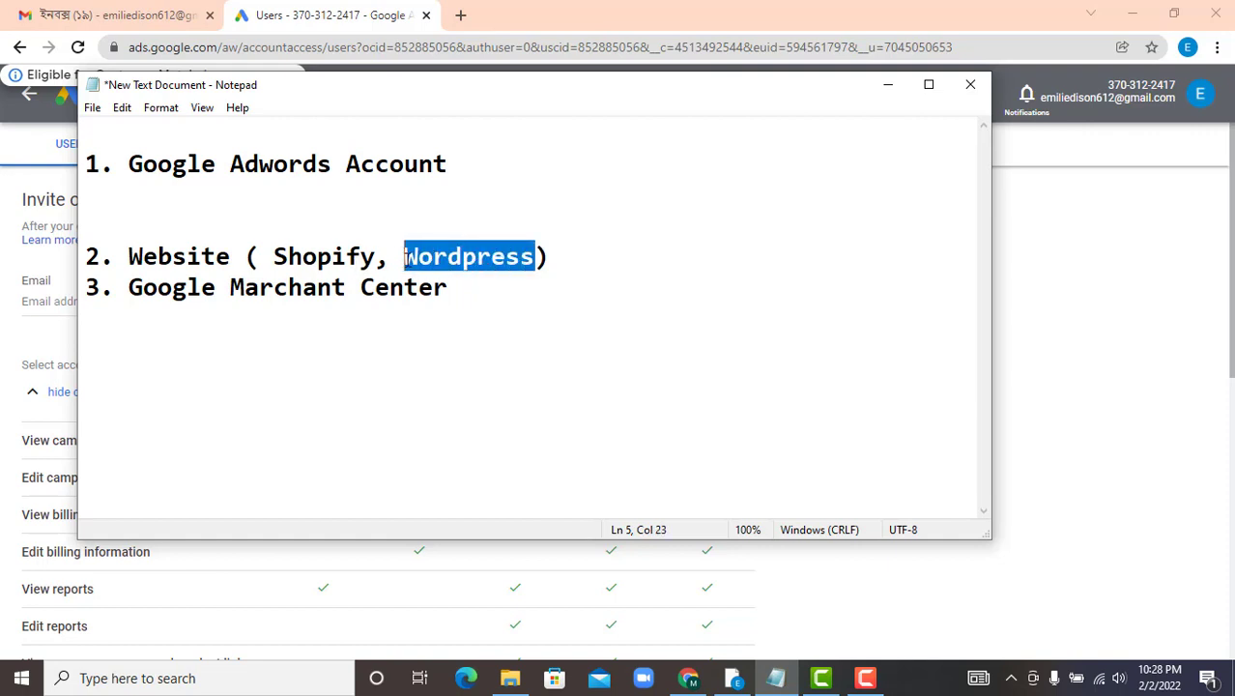
left_click(428, 257)
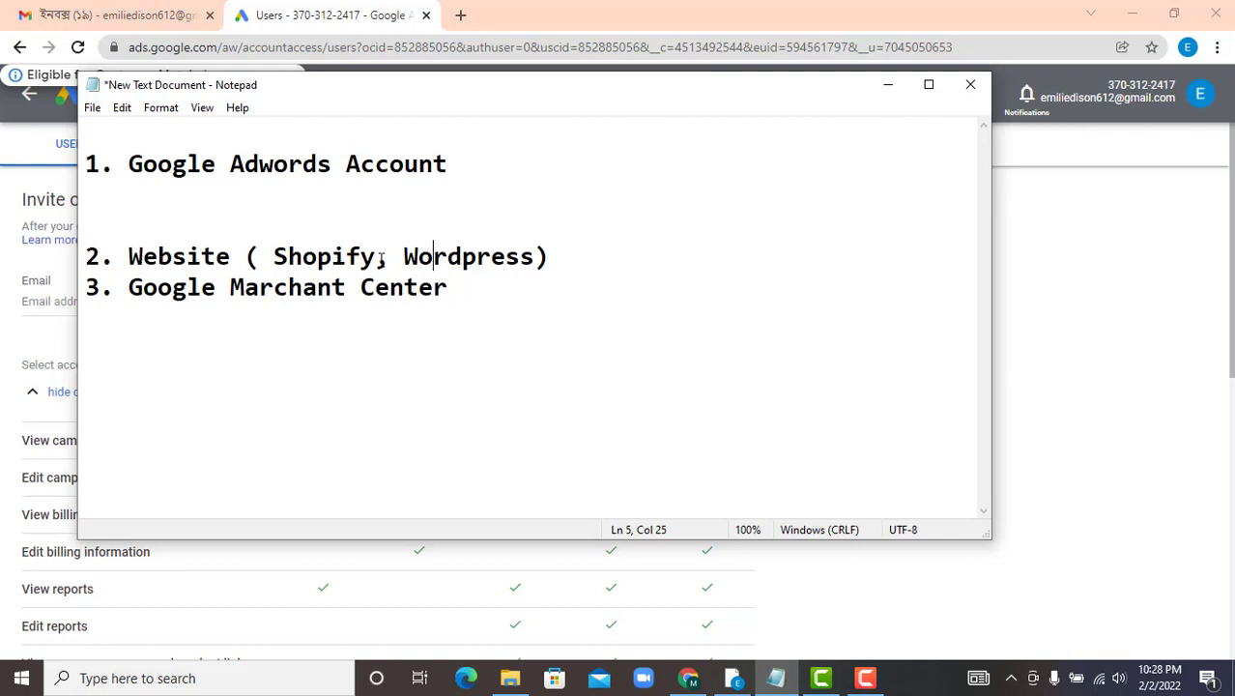
left_click_drag(381, 256, 265, 272)
left_click_drag(312, 287, 371, 287)
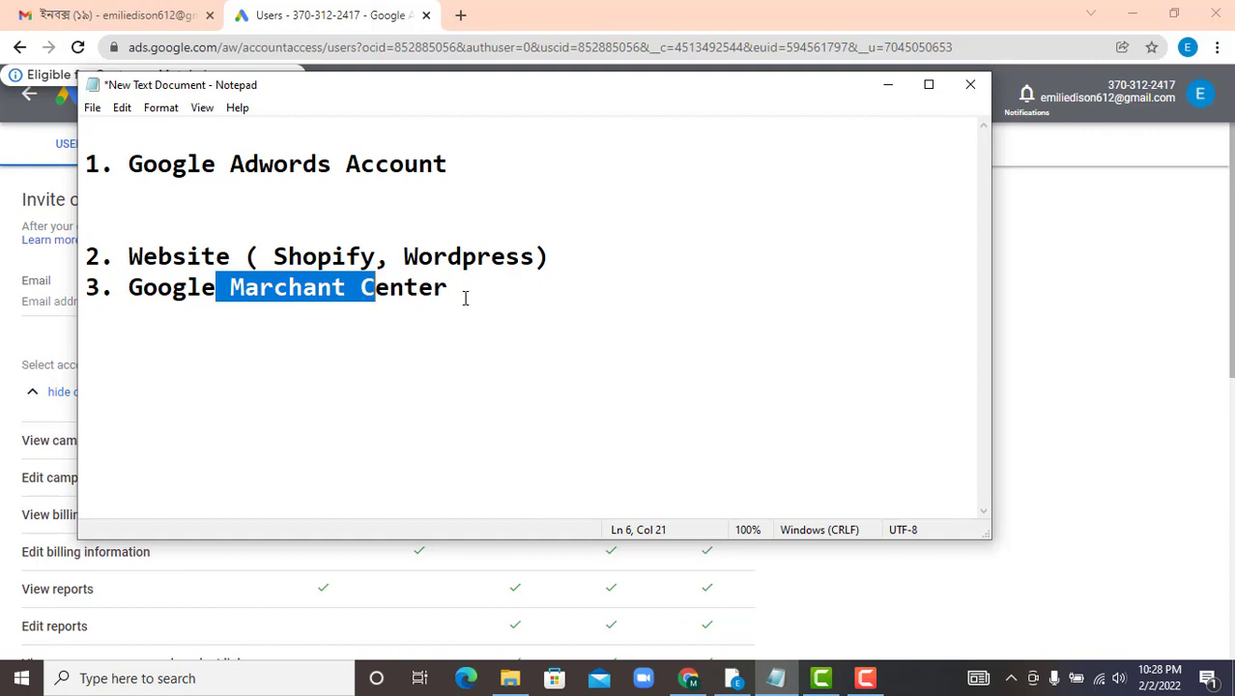
left_click(446, 270)
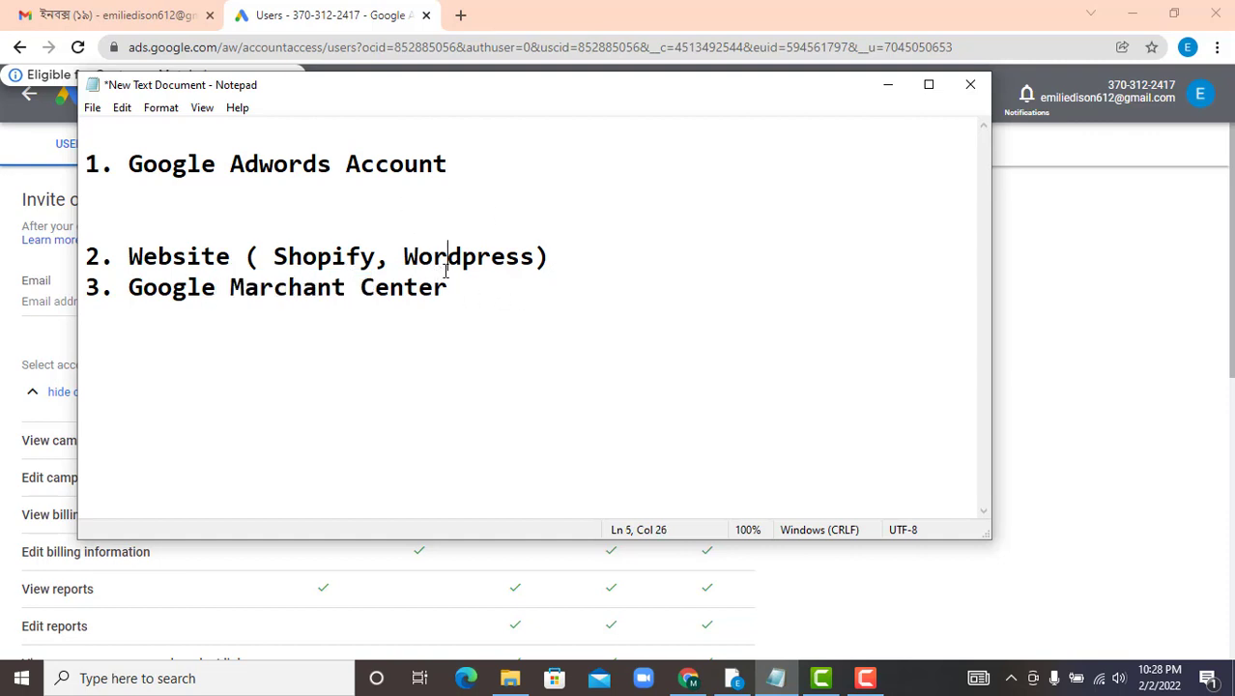
left_click(868, 676)
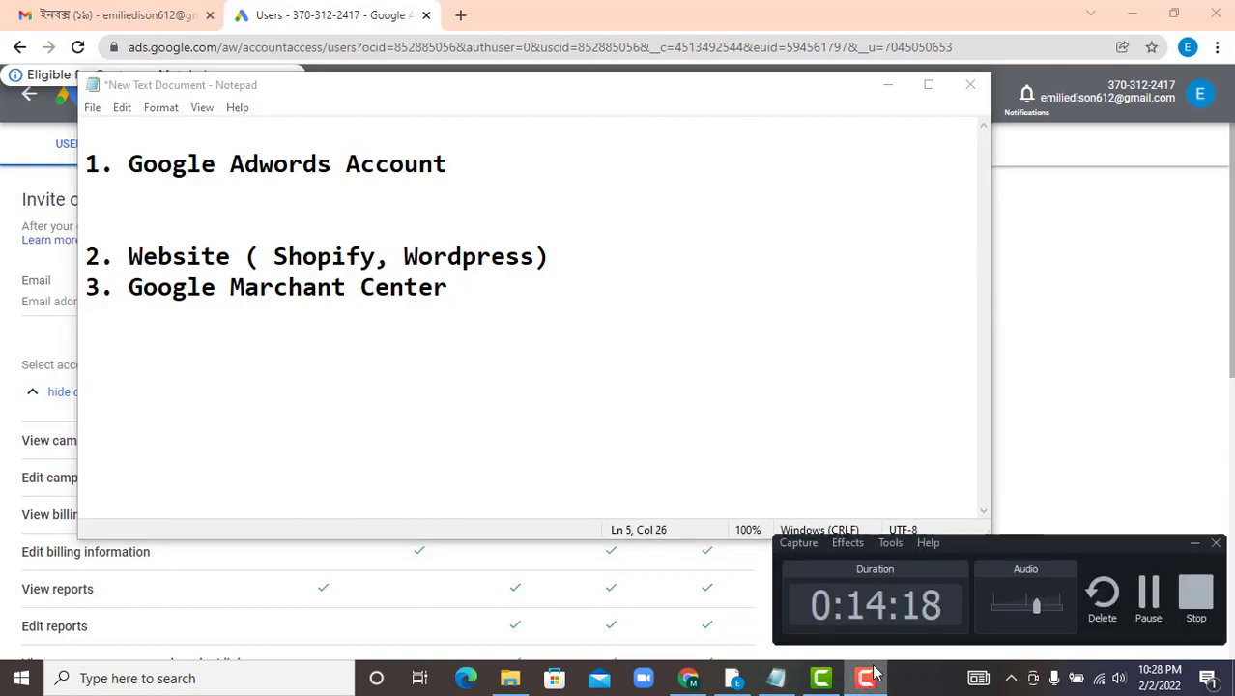